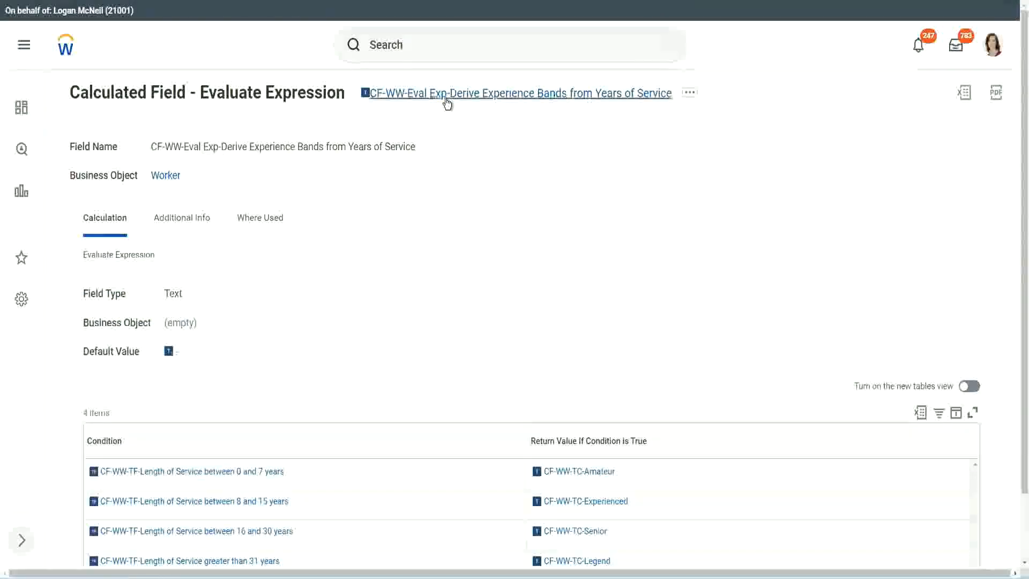
right_click(446, 96)
click(484, 159)
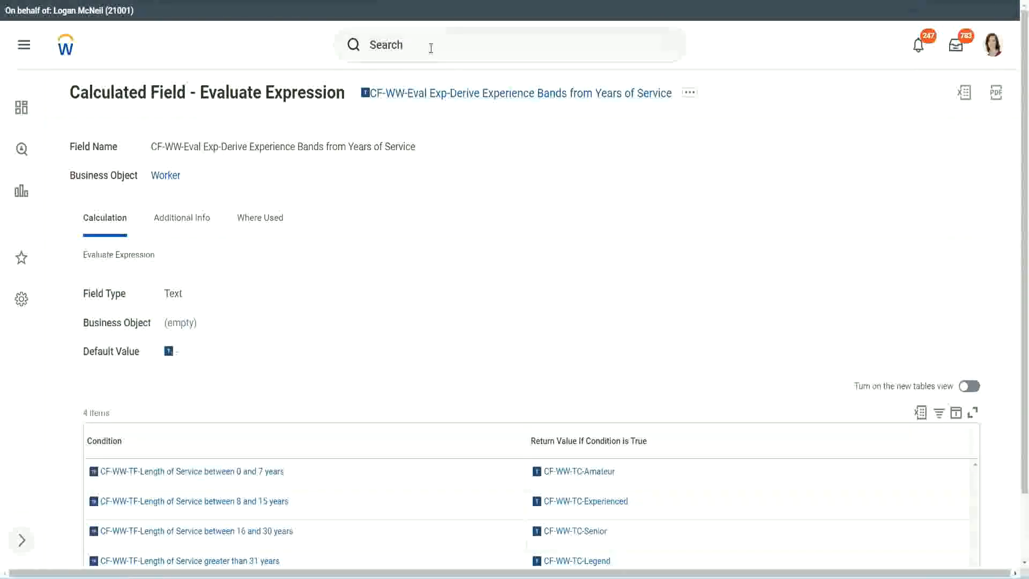
click(430, 48)
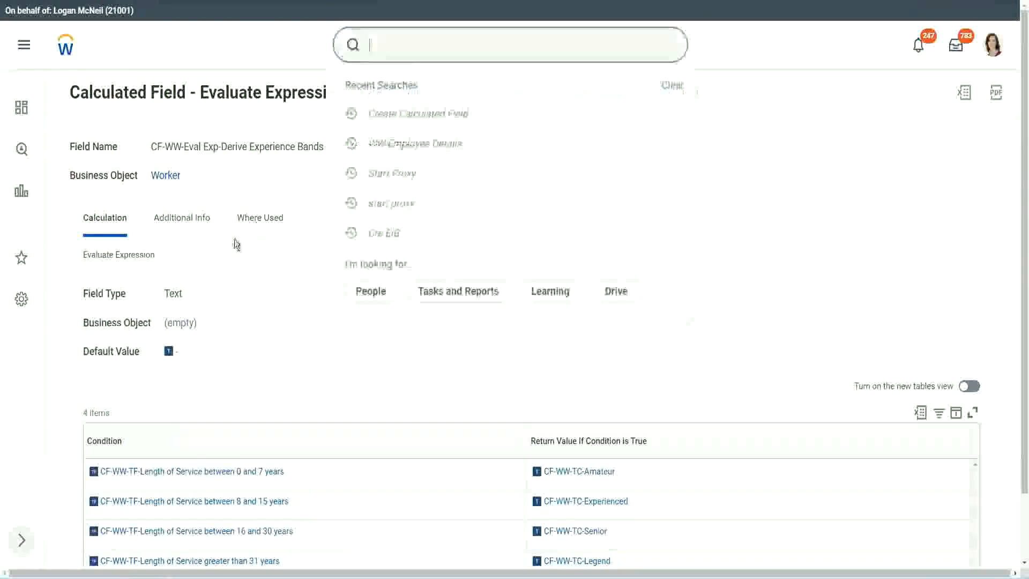
click(730, 125)
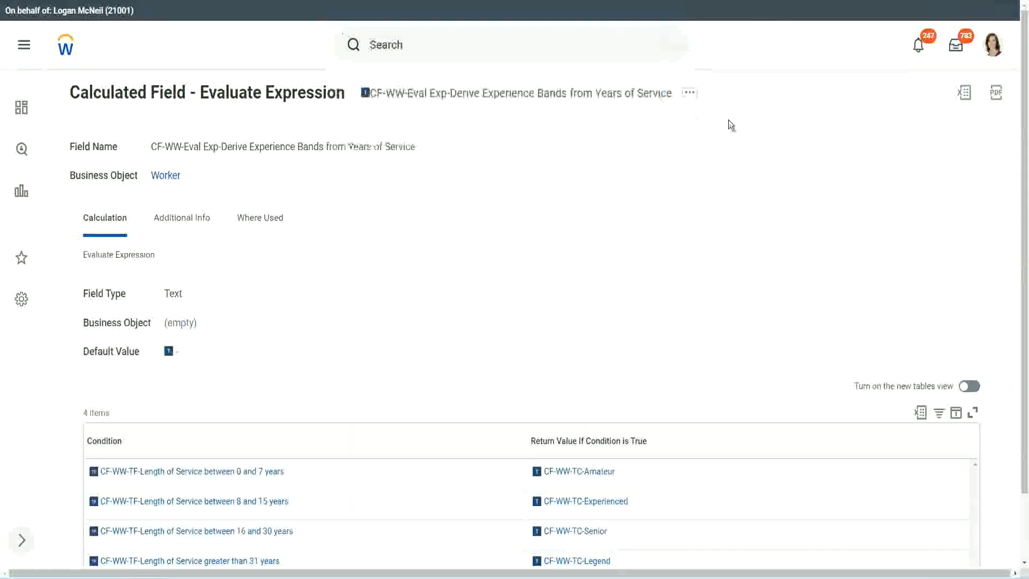
Search for "create calc field" and open the Create Calculated Field task.
click(406, 41)
text(create calc)
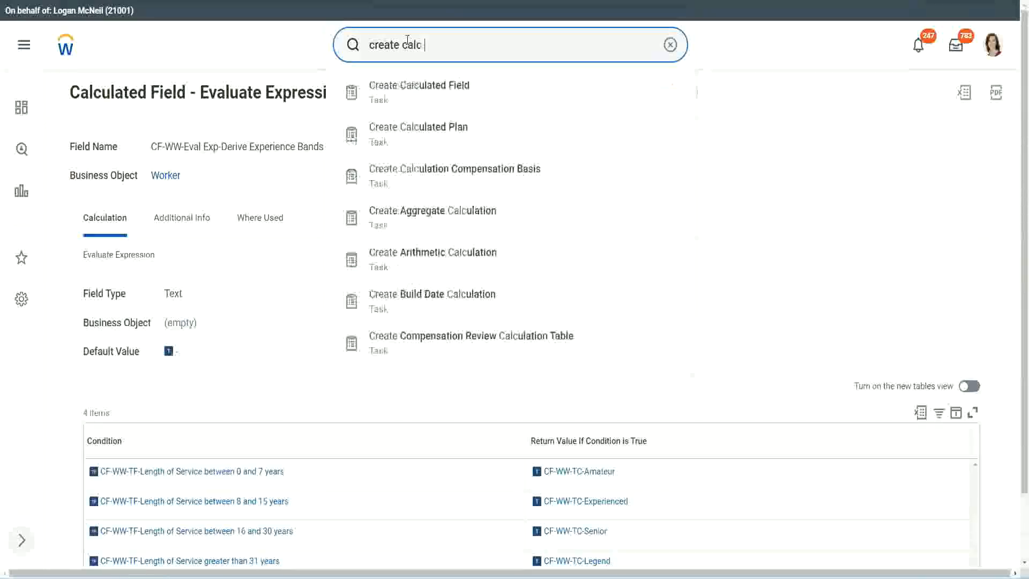
text( field)
click(428, 100)
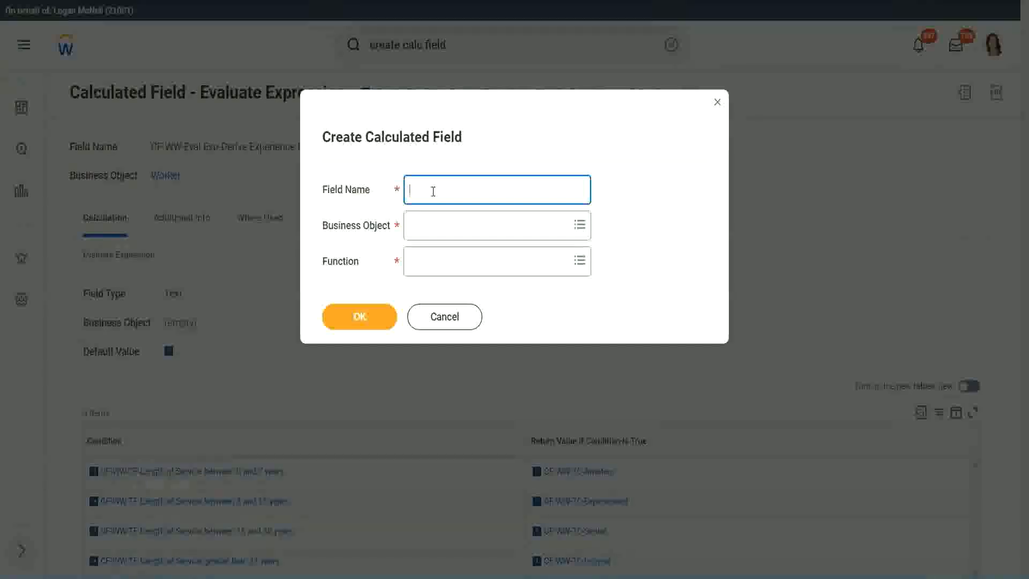
Name the new calculated field "CF-WW-LRB-Identify Experience Bands from years of Service".
text(CF-WW-LRB-Identi)
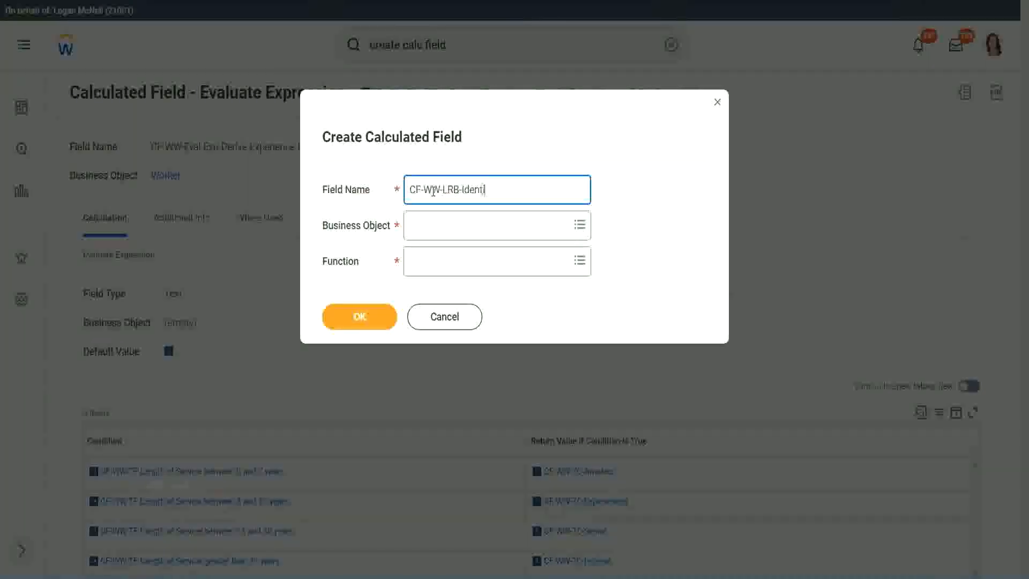
text(fy Exeperience Bands from years of Se)
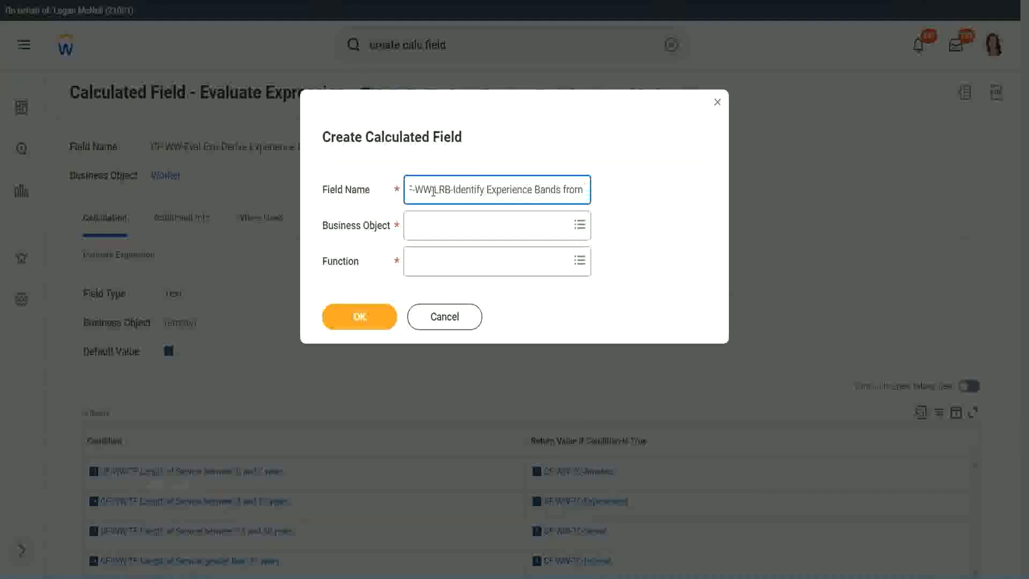
text(rvice)
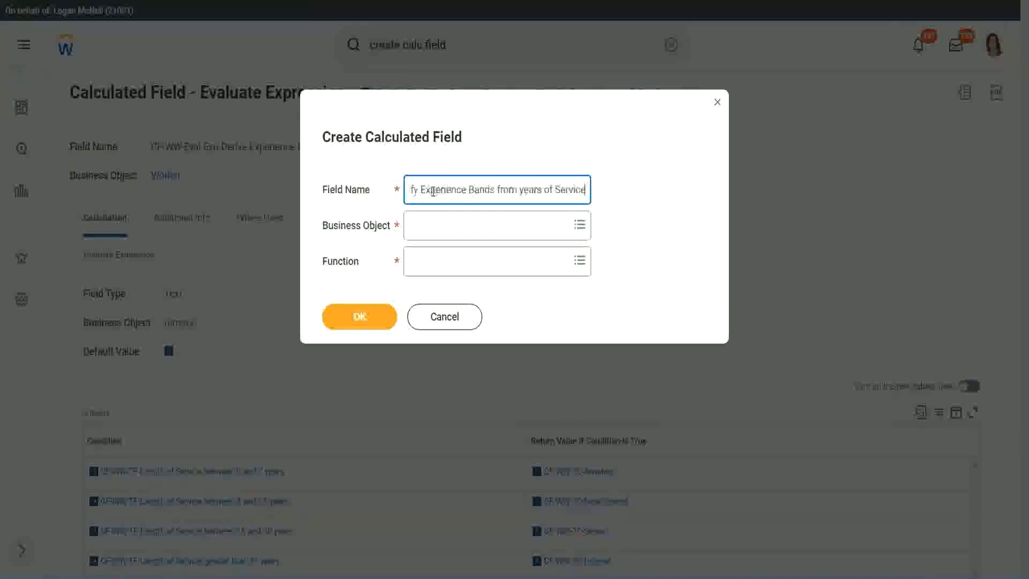
key(Tab)
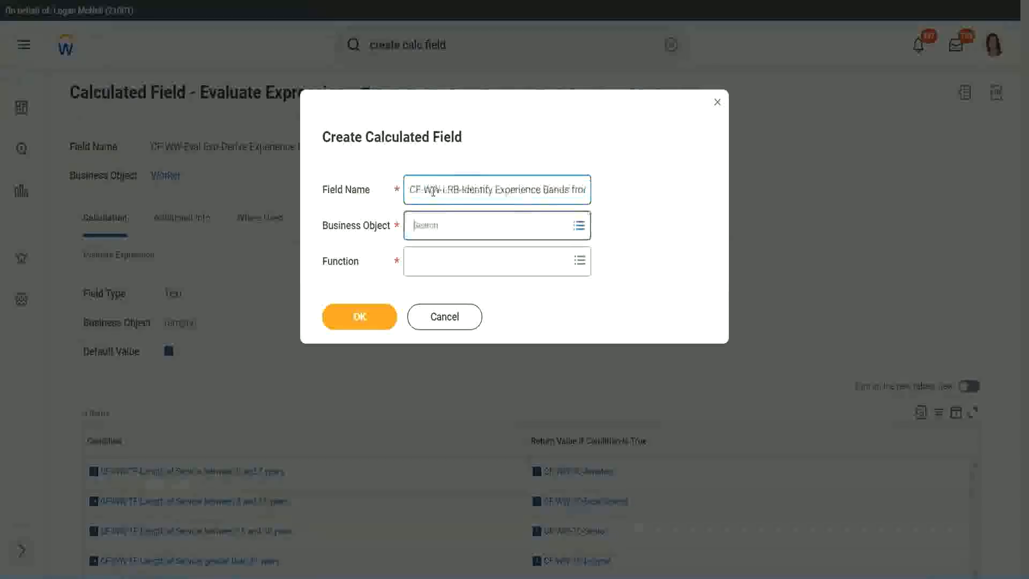
Set the calculated field's business object to Worker and its function to Lookup Range Band, and confirm the creation.
text(wor)
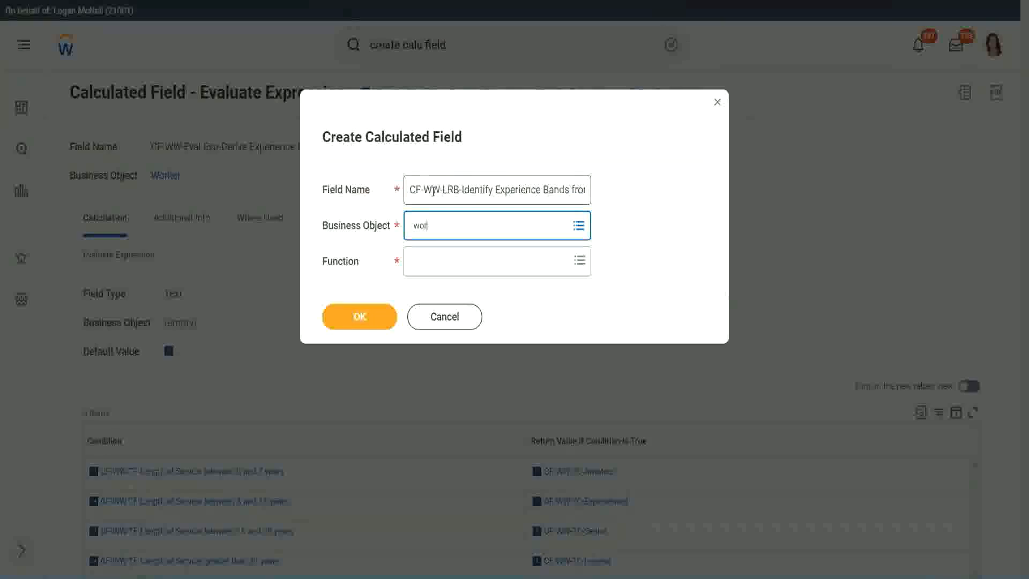
text(ker)
key(Return)
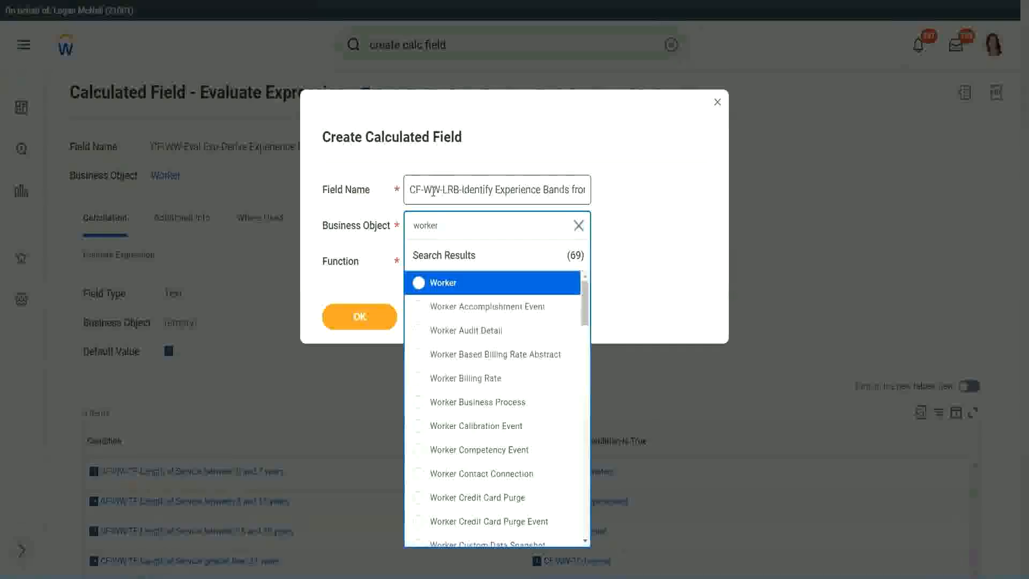
key(Return)
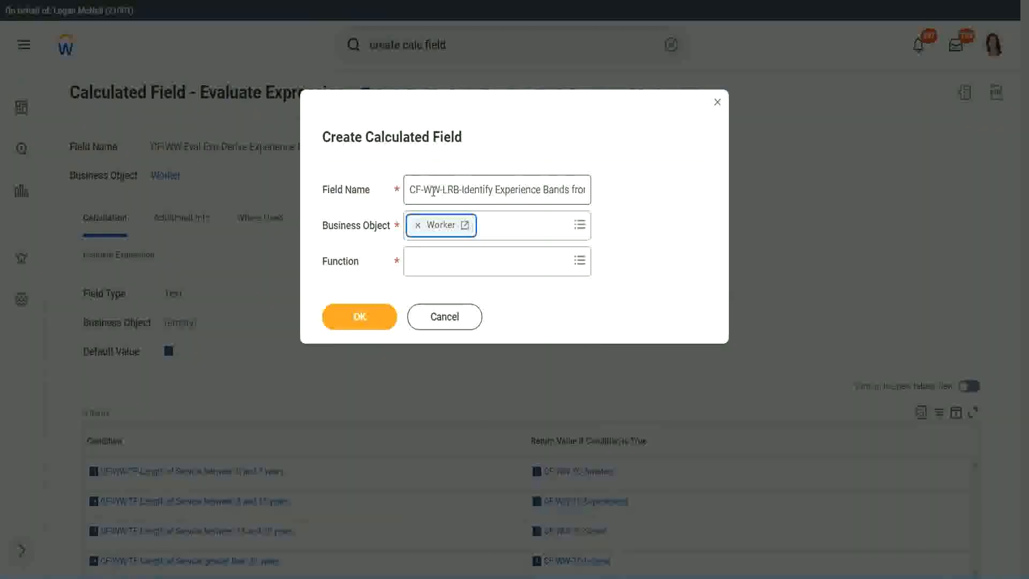
key(Tab)
text(lrb)
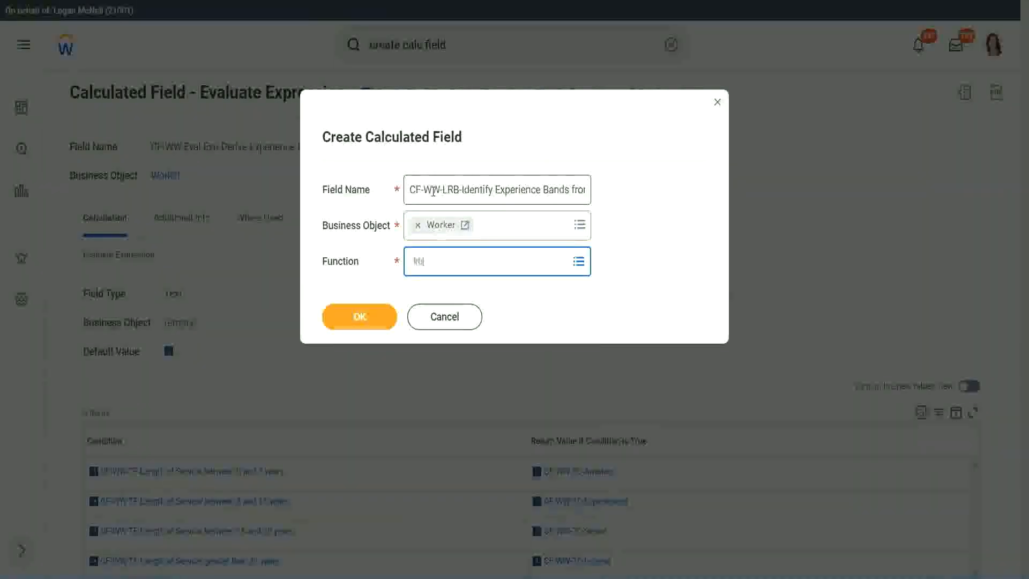
key(Return)
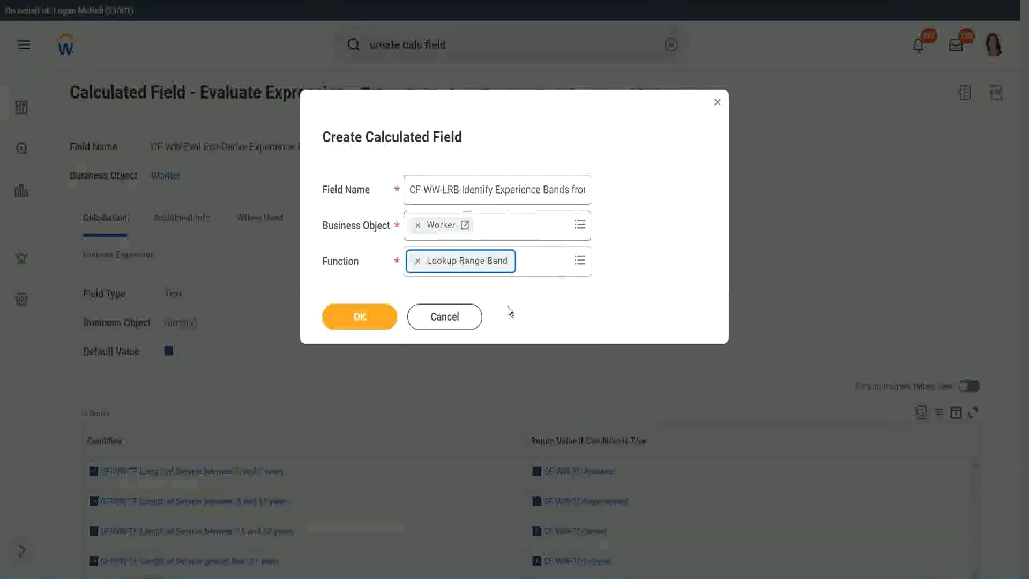
click(367, 325)
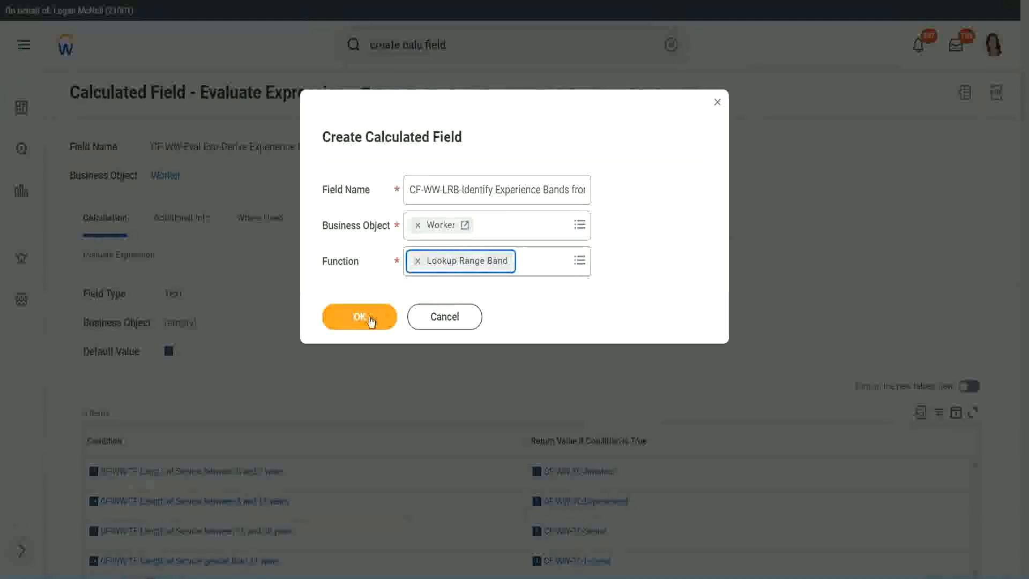
click(368, 318)
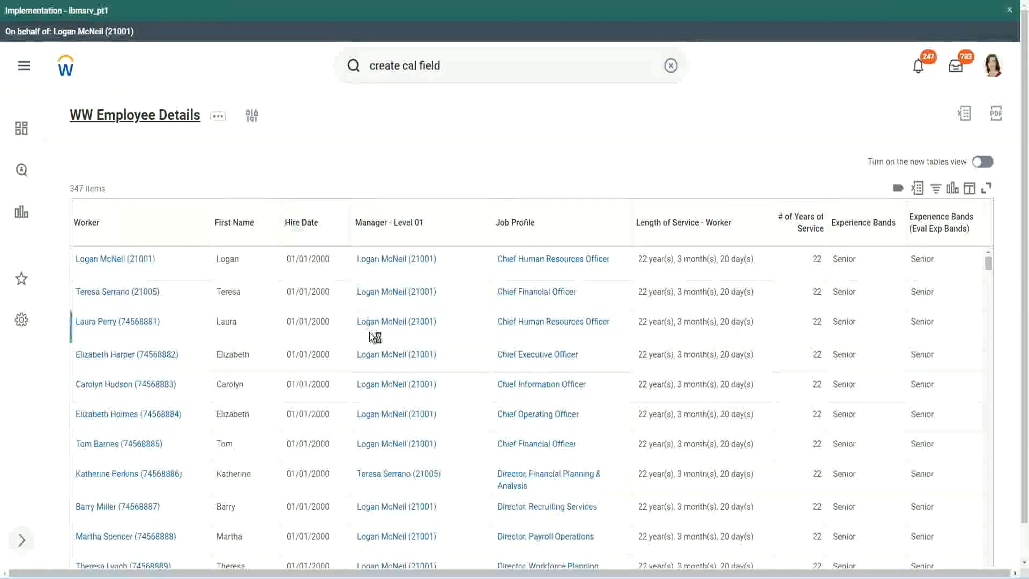
Copy the name "CF-WW-Convert Text To Number-Number of Years from Length of Service" from the WW Employee Details report definition and use it as Source Field.
click(348, 317)
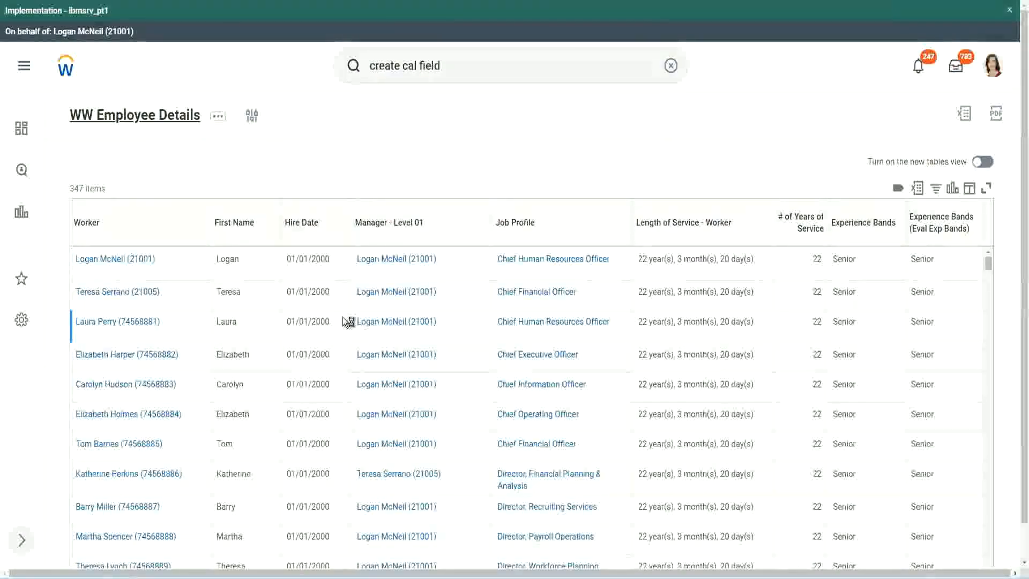
scroll(343, 348, down, 6)
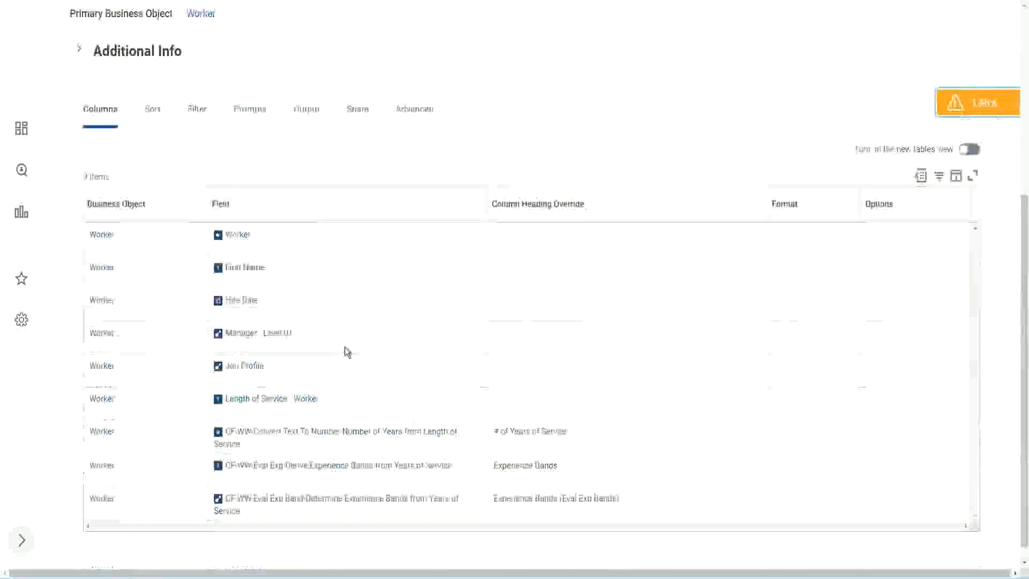
right_click(325, 419)
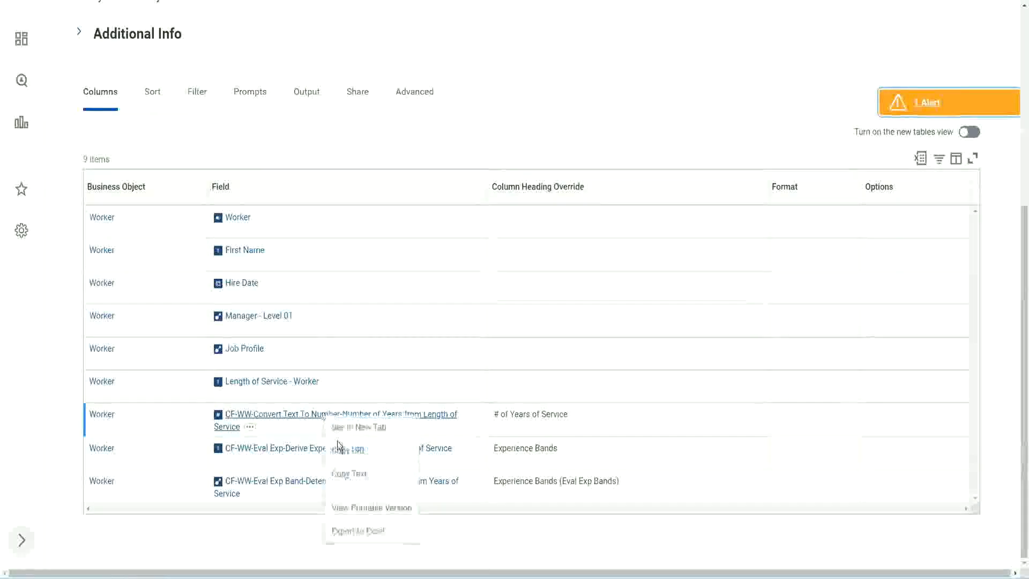
click(358, 474)
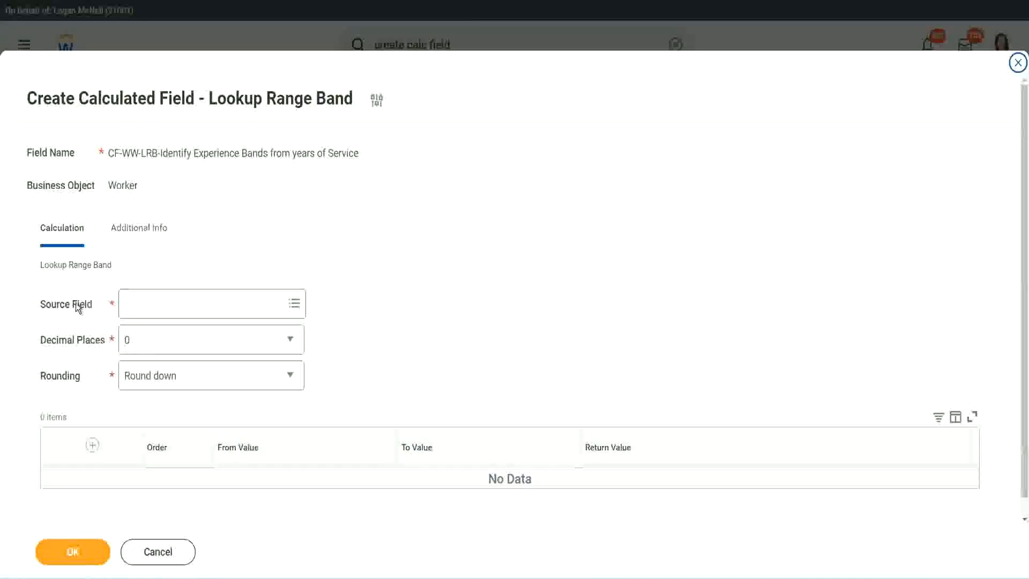
click(160, 305)
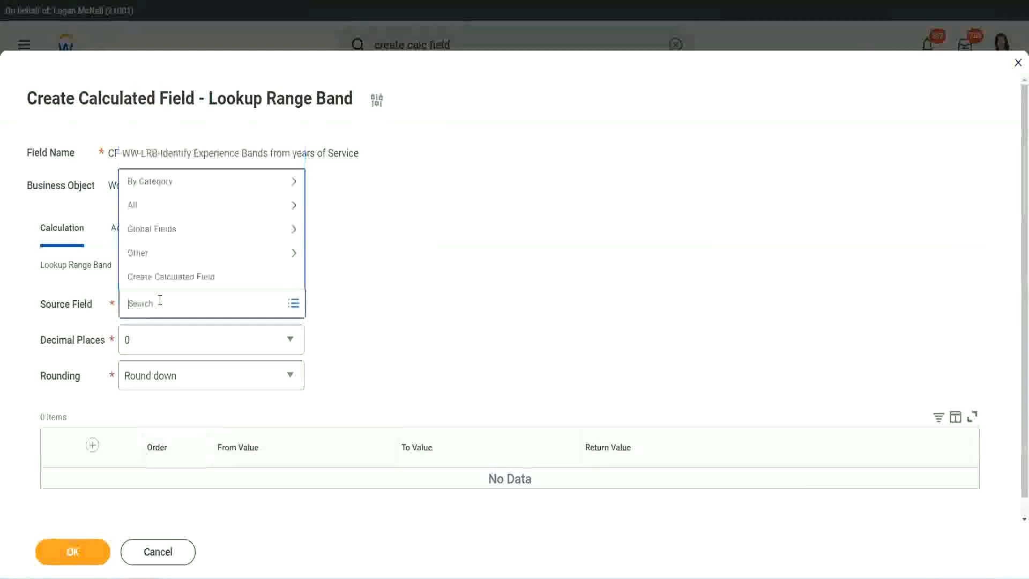
key(ctrl+v)
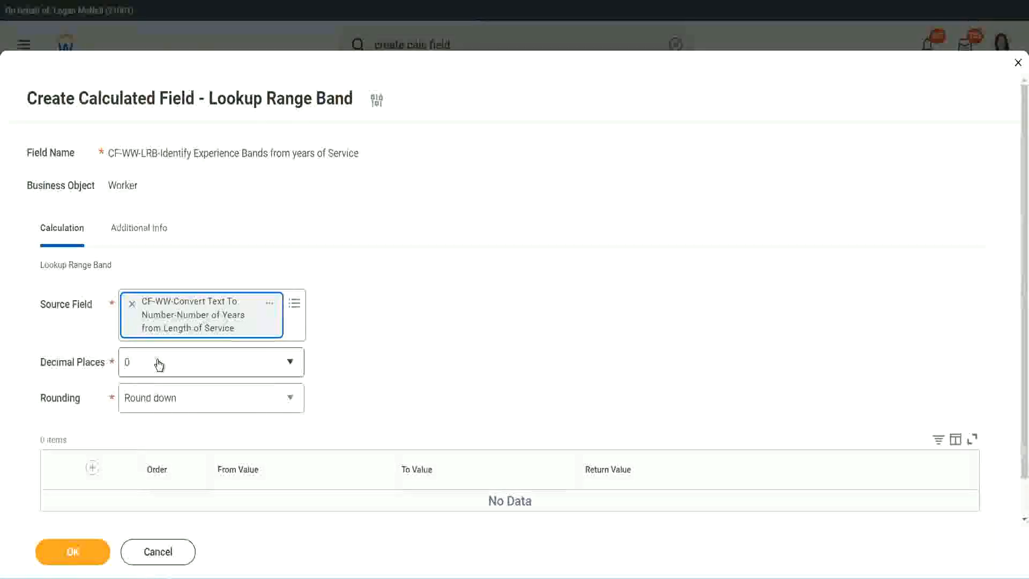
Review the Decimal Places choices and set the lookup's Rounding to Round.
click(201, 368)
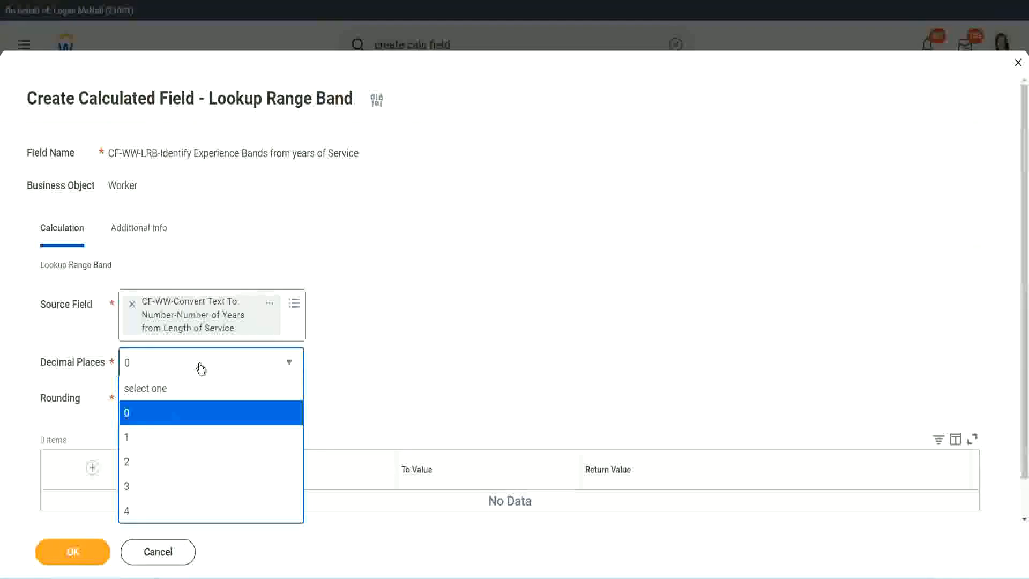
click(401, 352)
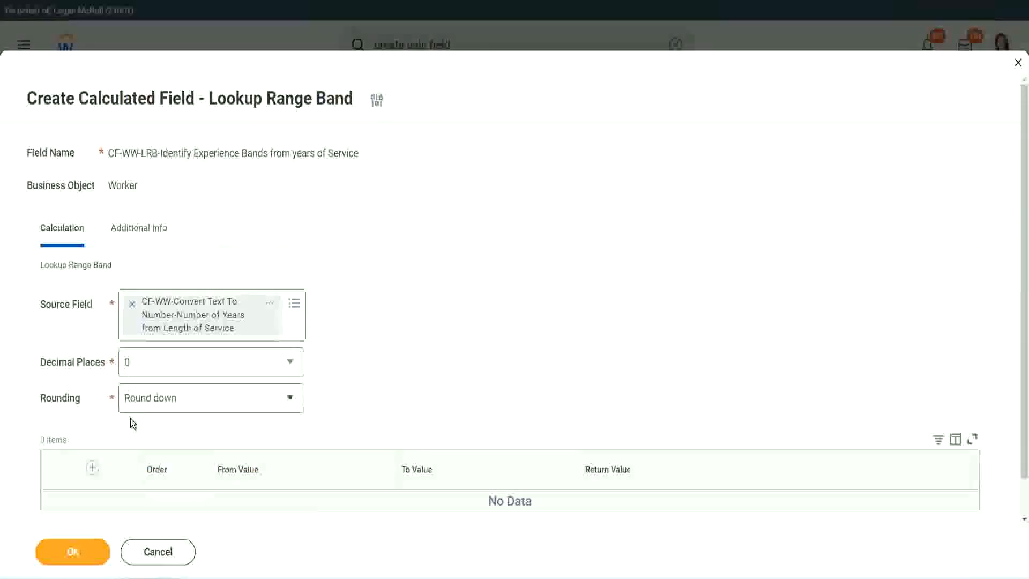
click(165, 401)
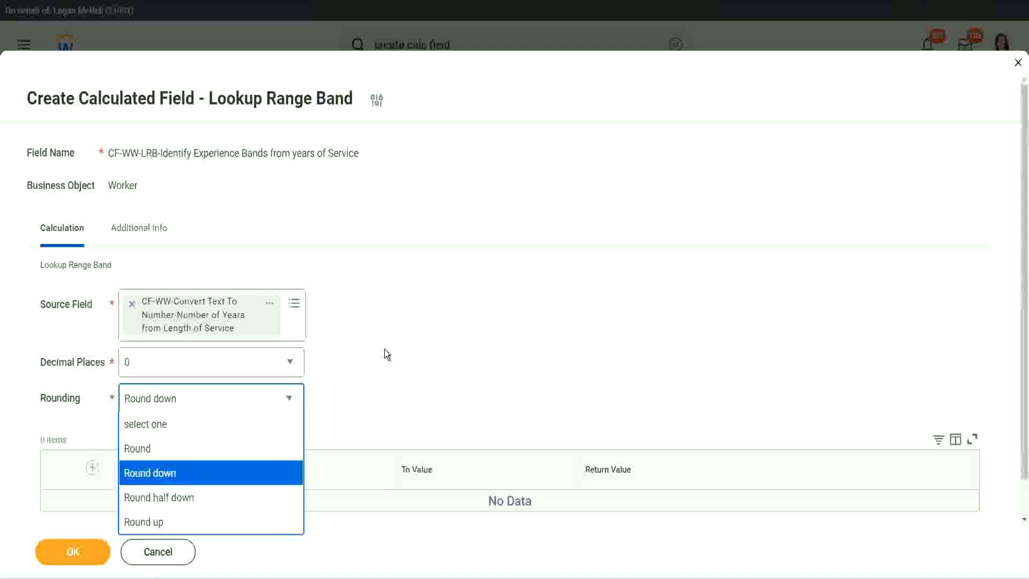
click(362, 394)
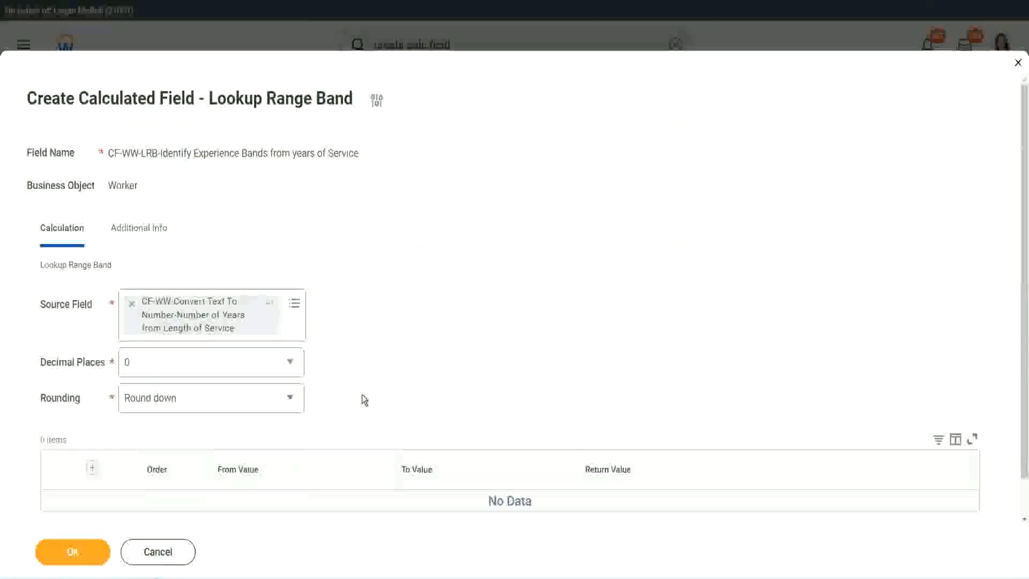
click(177, 403)
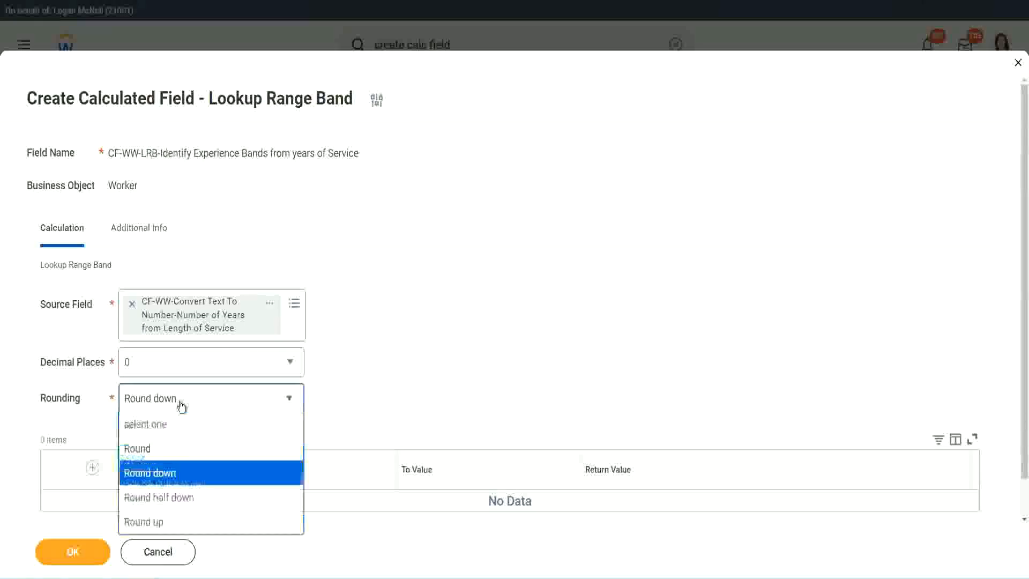
click(171, 450)
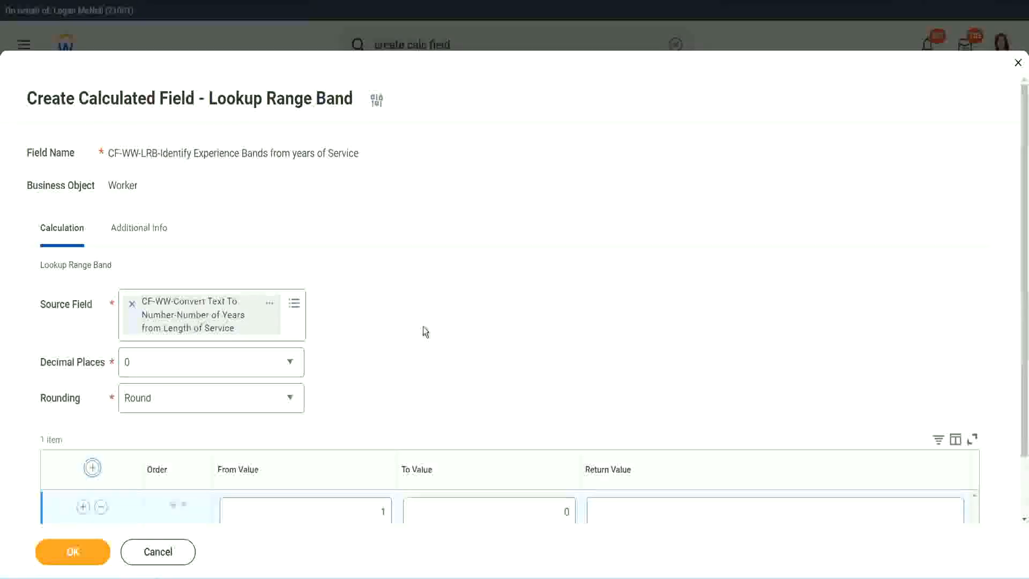
Fill the first range row with From Value 0, To Value 7 and Return Value "Amateur".
scroll(430, 329, down, 2)
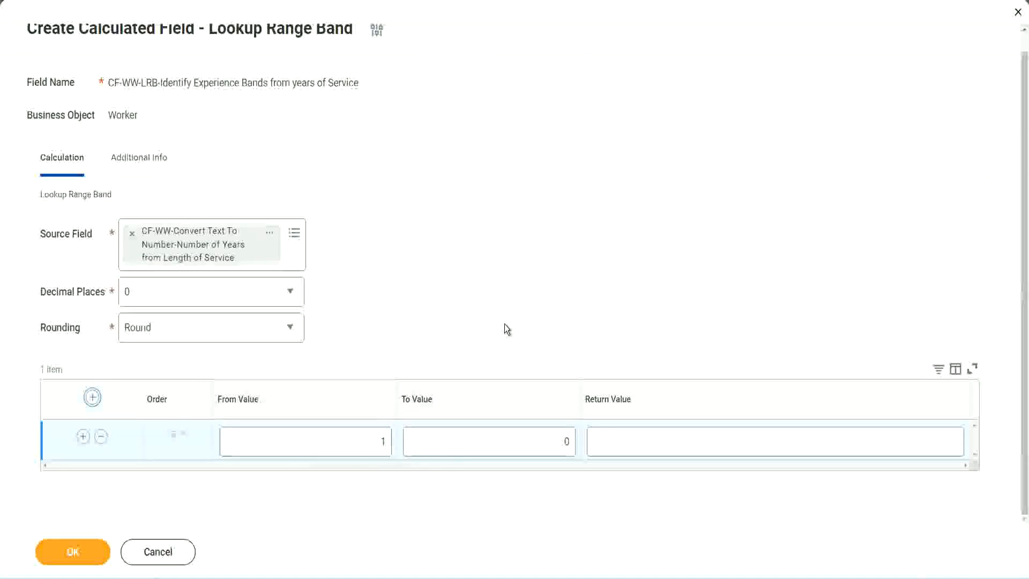
double_click(375, 445)
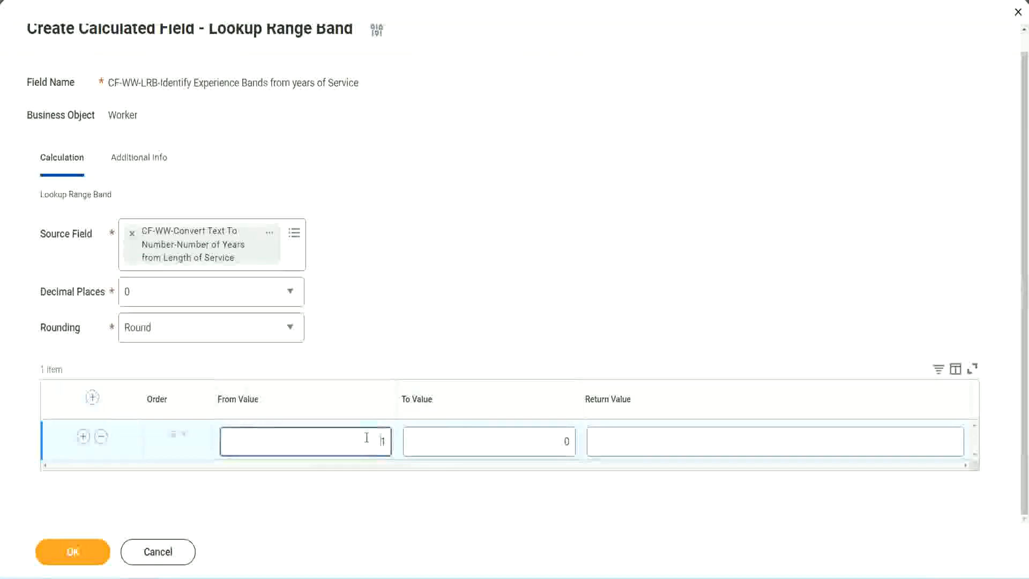
text(0)
key(Tab)
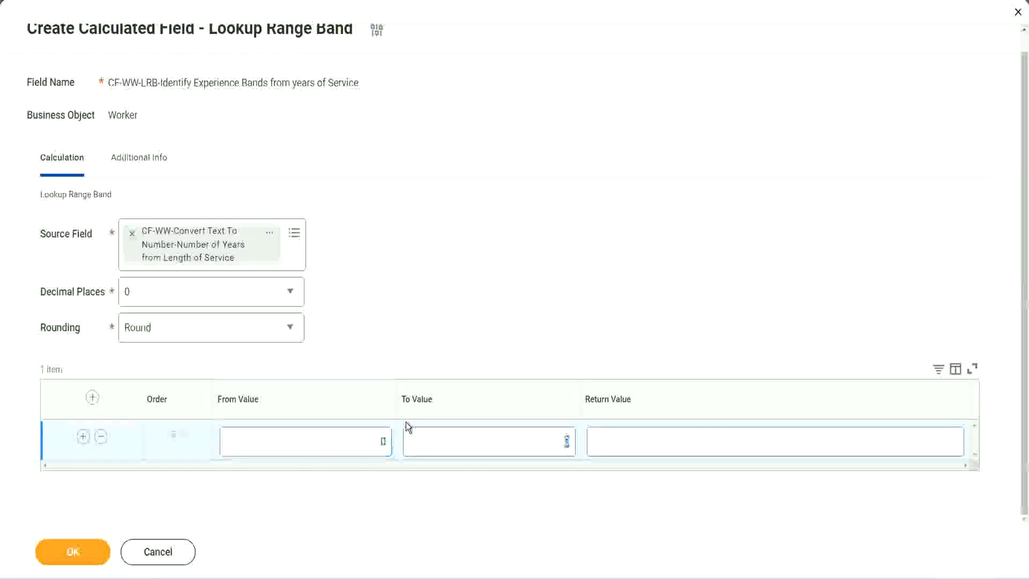
text(7)
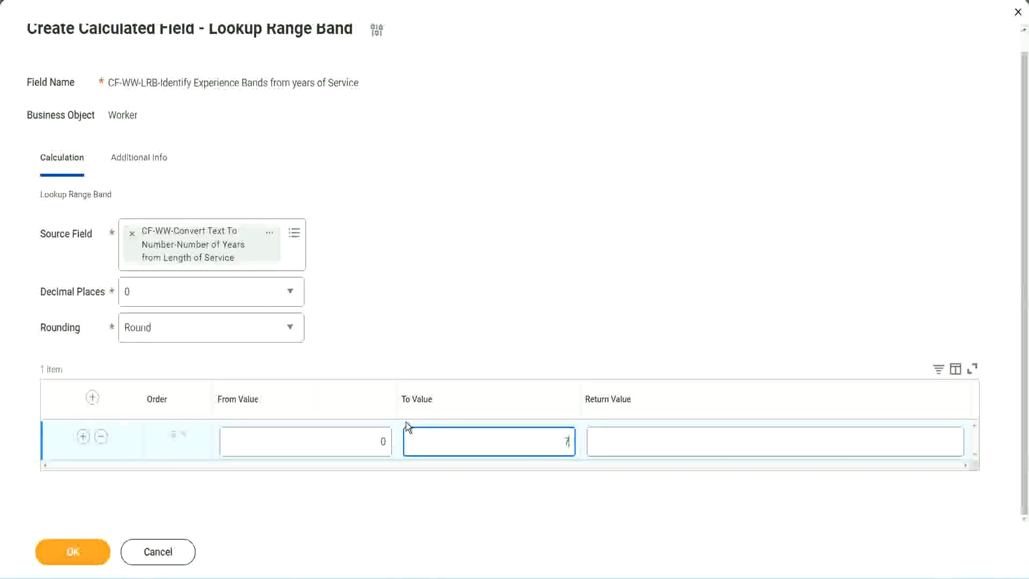
key(Tab)
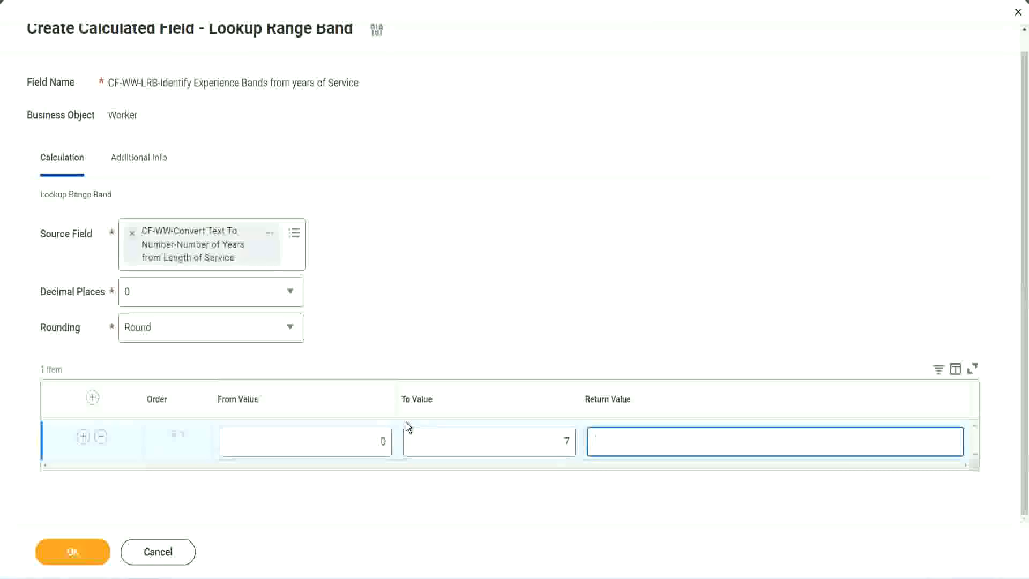
text(Amateur)
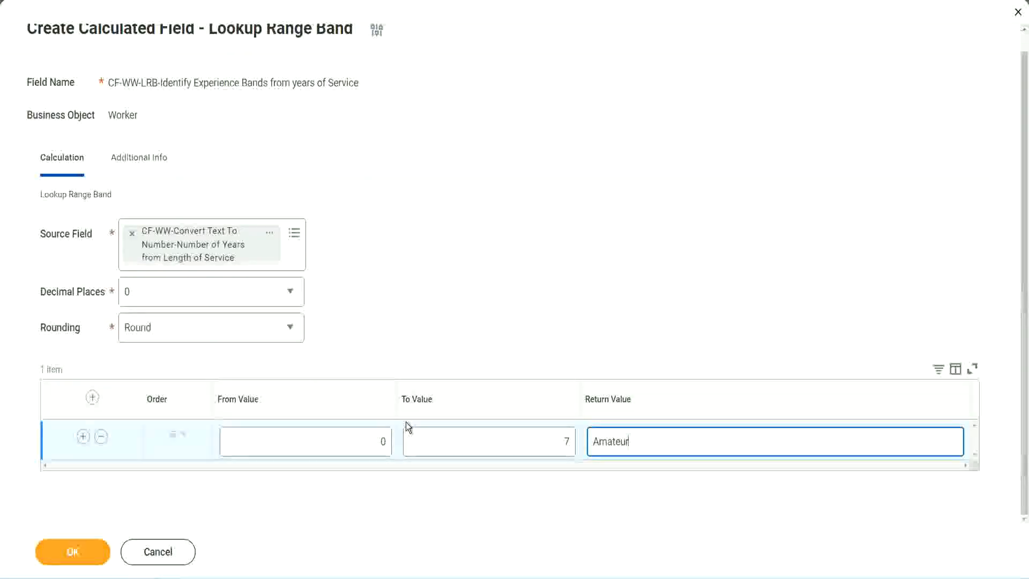
click(356, 443)
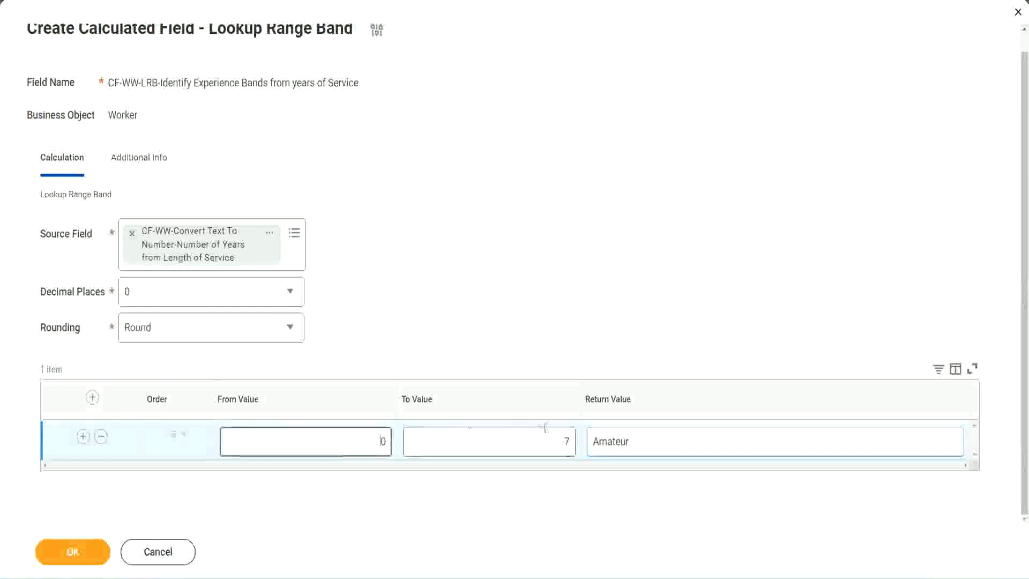
Add a second range row with To Value 15 and Return Value "Experienced".
click(556, 434)
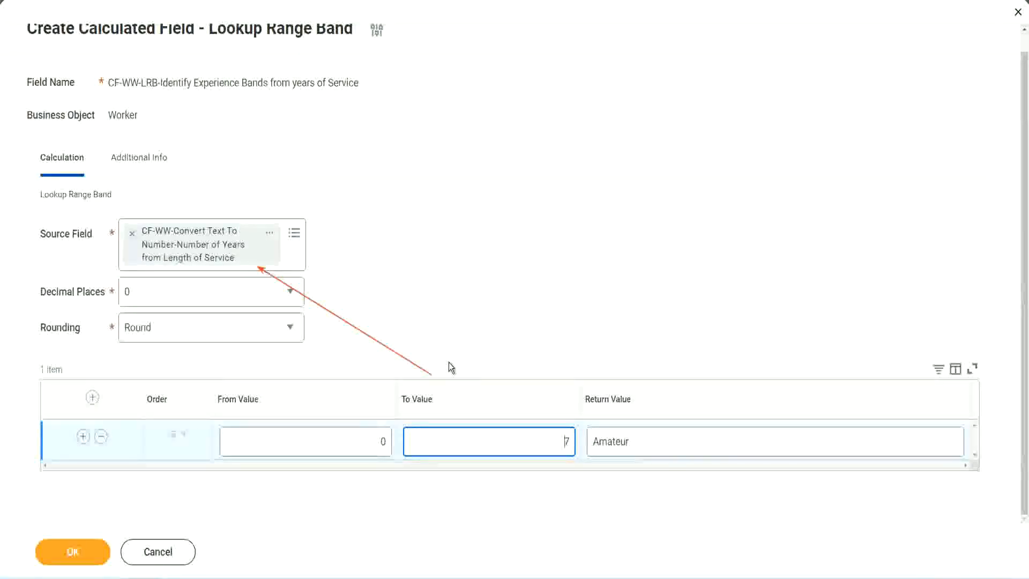
click(83, 436)
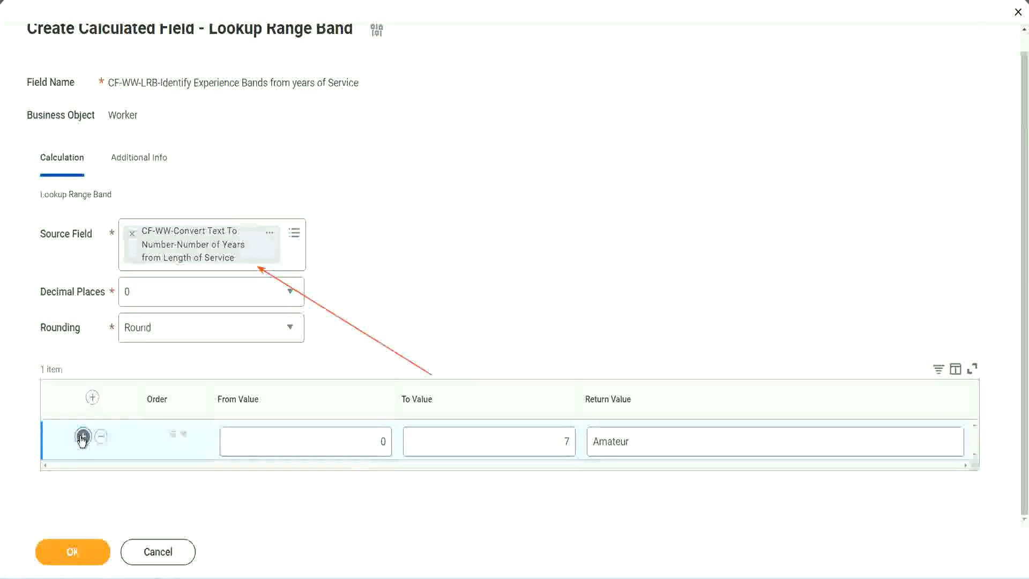
double_click(382, 481)
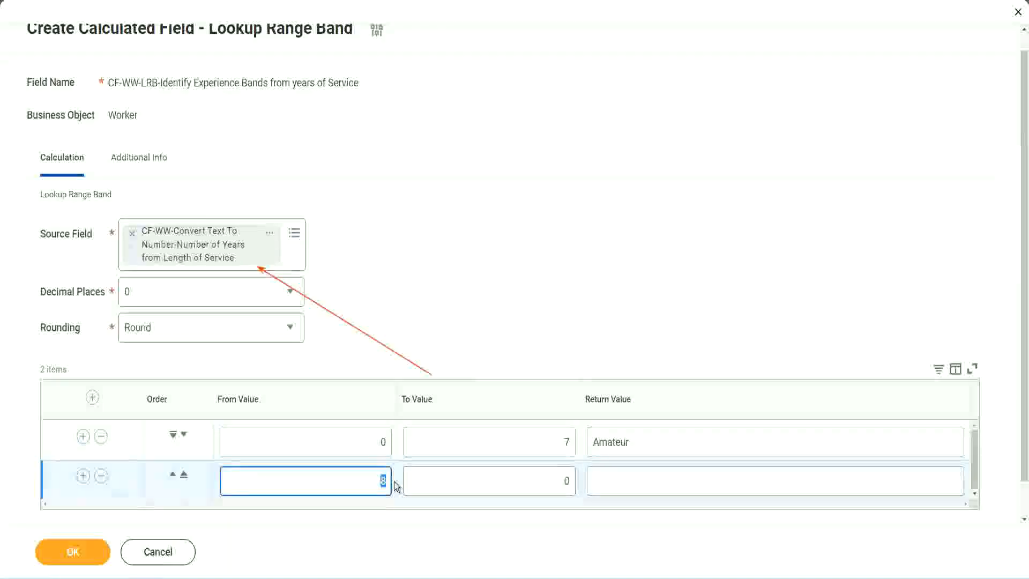
click(370, 445)
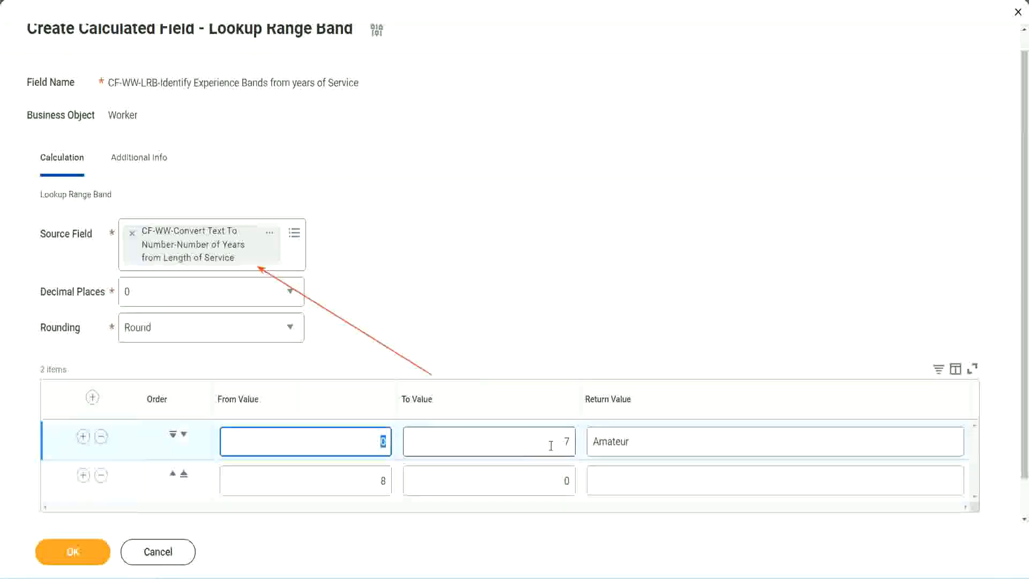
click(559, 445)
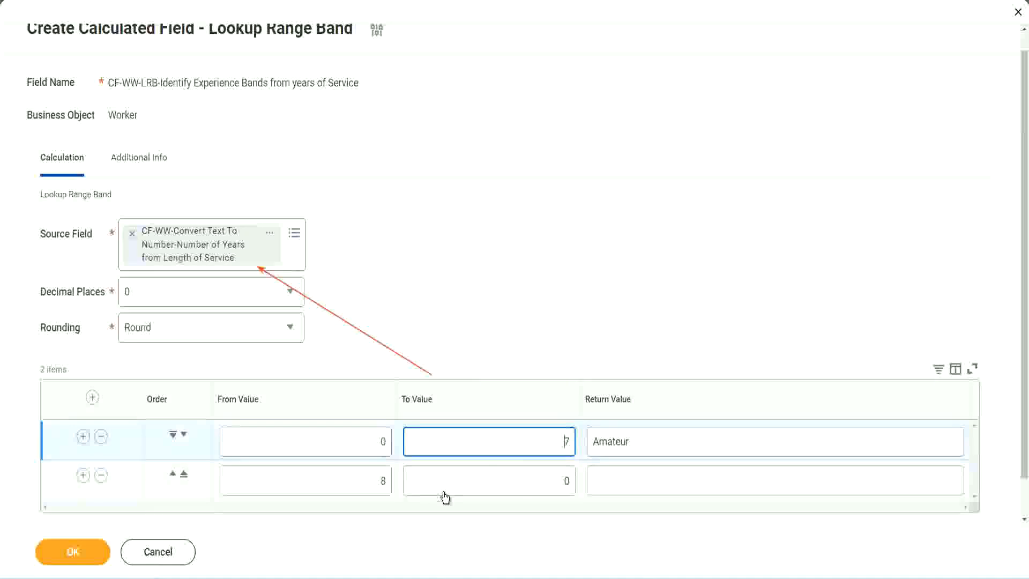
double_click(370, 481)
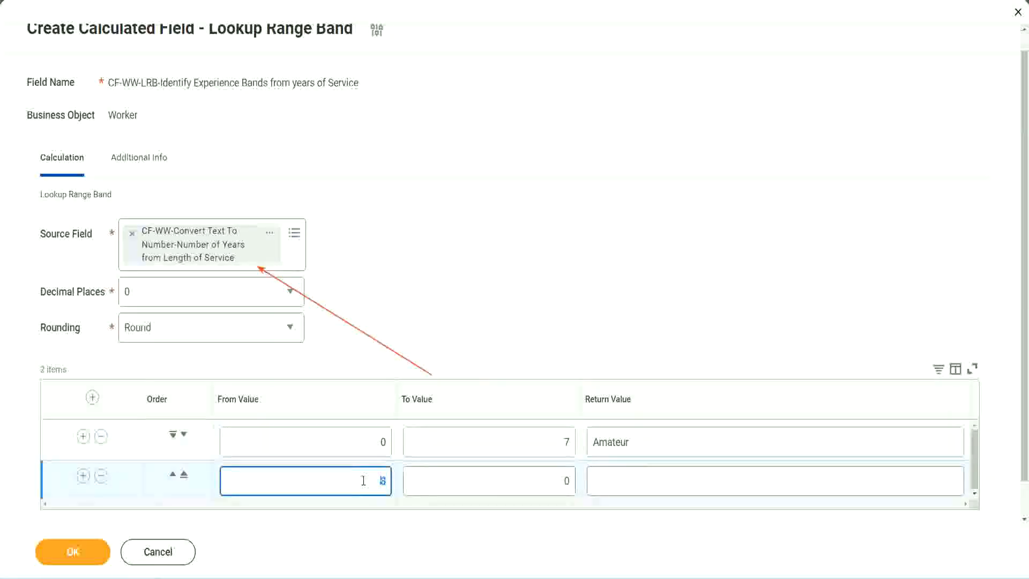
click(558, 481)
key(BackSpace)
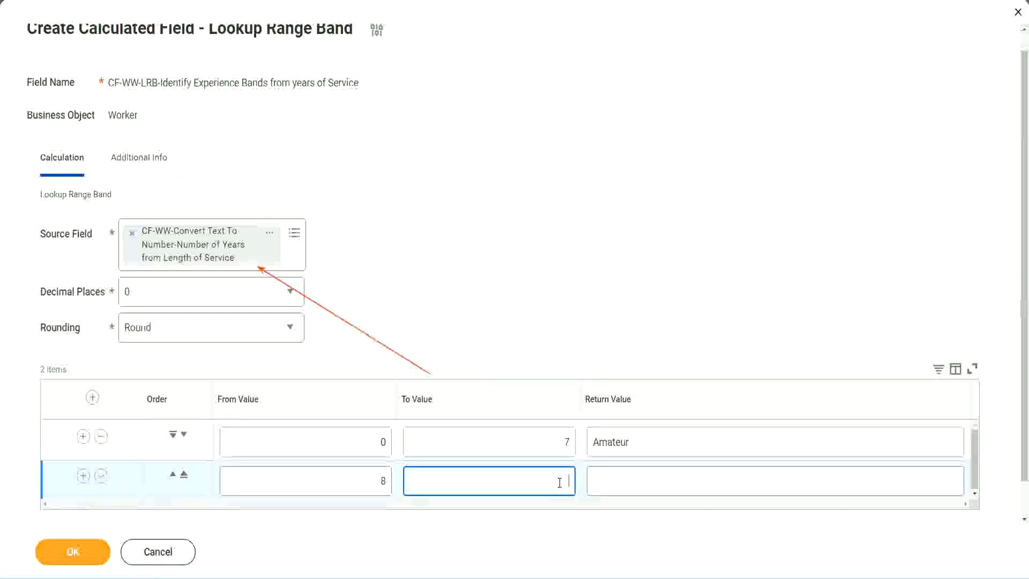
text(15)
click(634, 478)
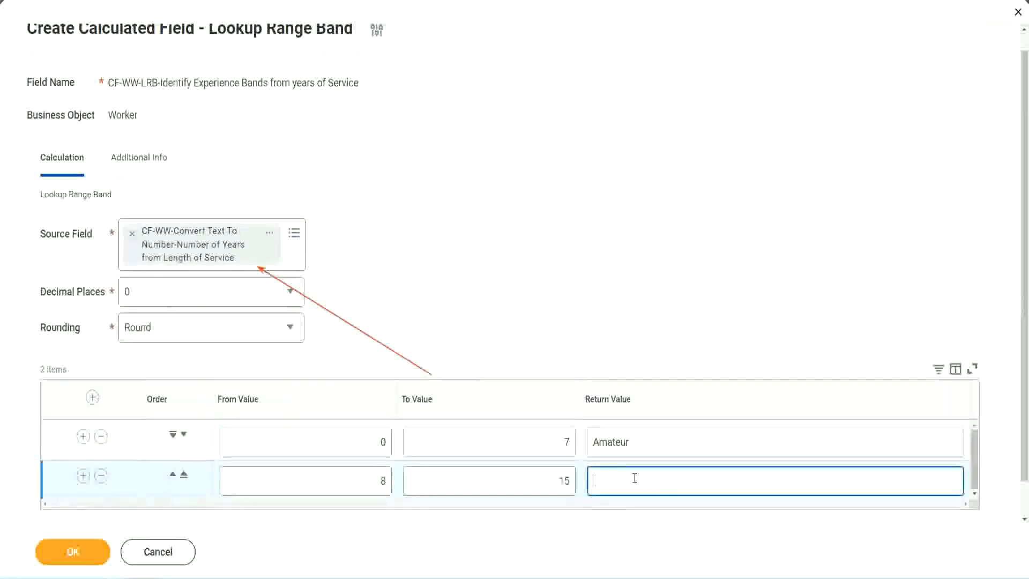
text(Experienced)
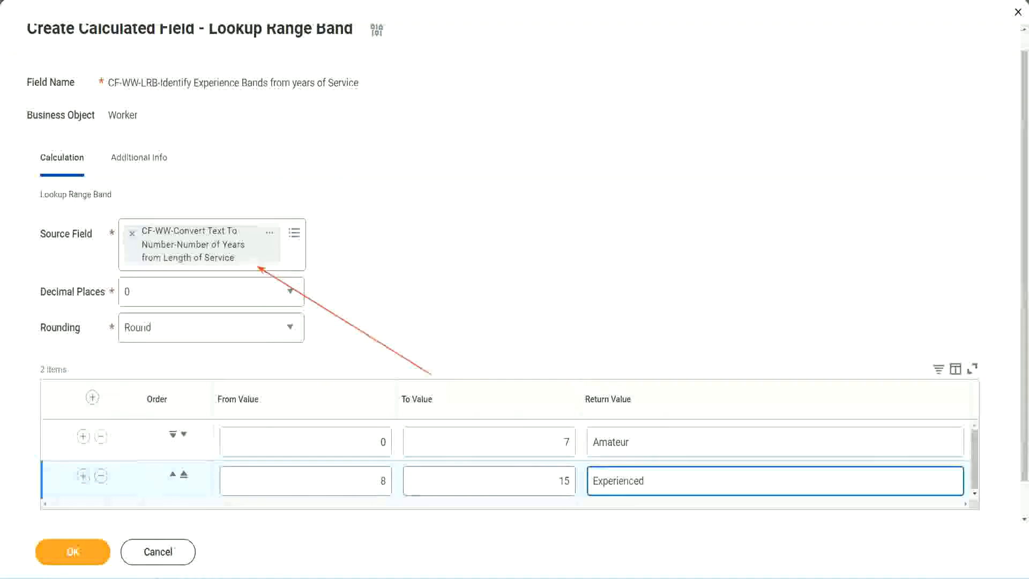
Add a third range row with To Value 30 and Return Value "Senior".
click(84, 476)
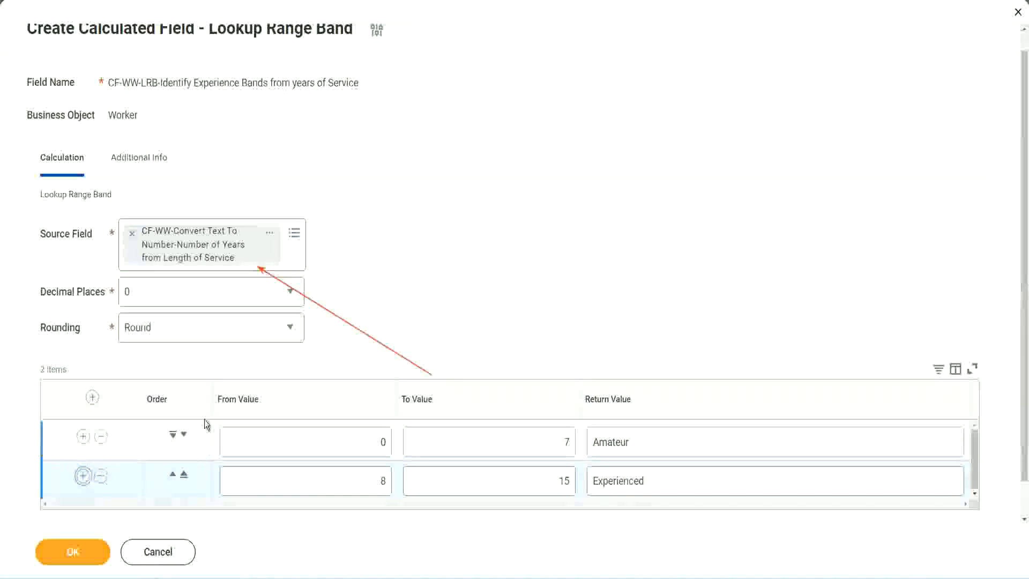
scroll(322, 330, down, 2)
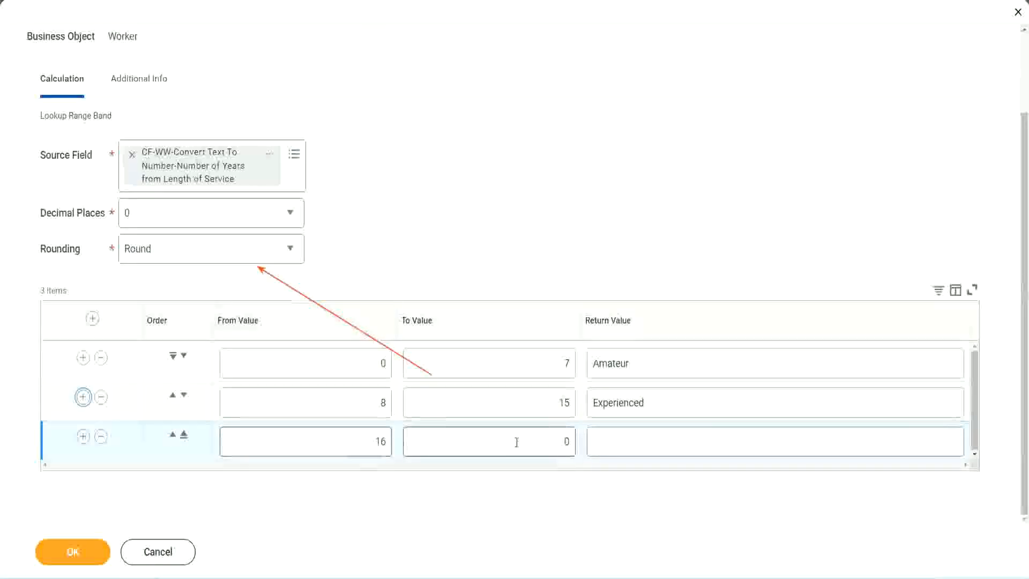
click(546, 440)
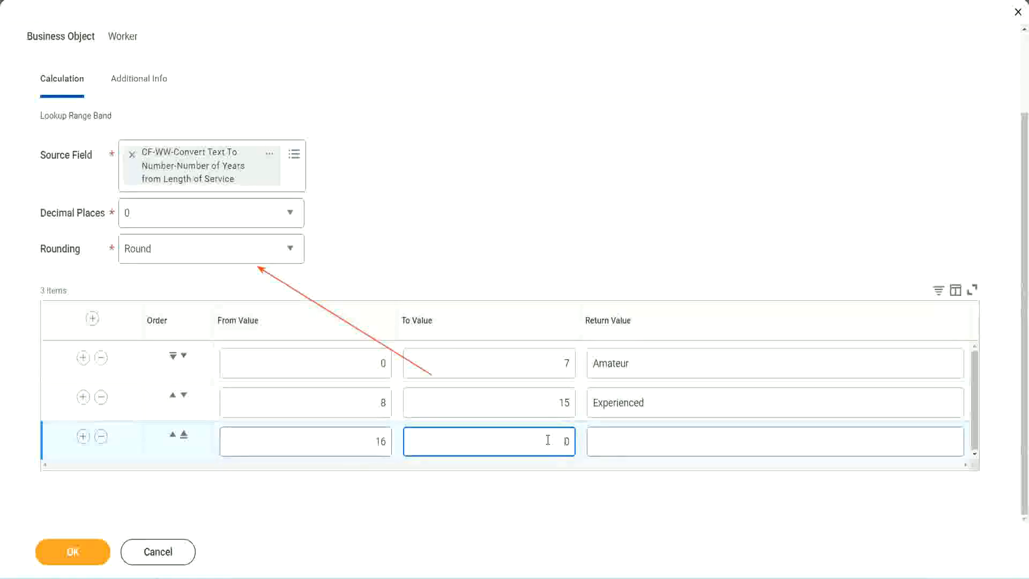
text(3)
key(Tab)
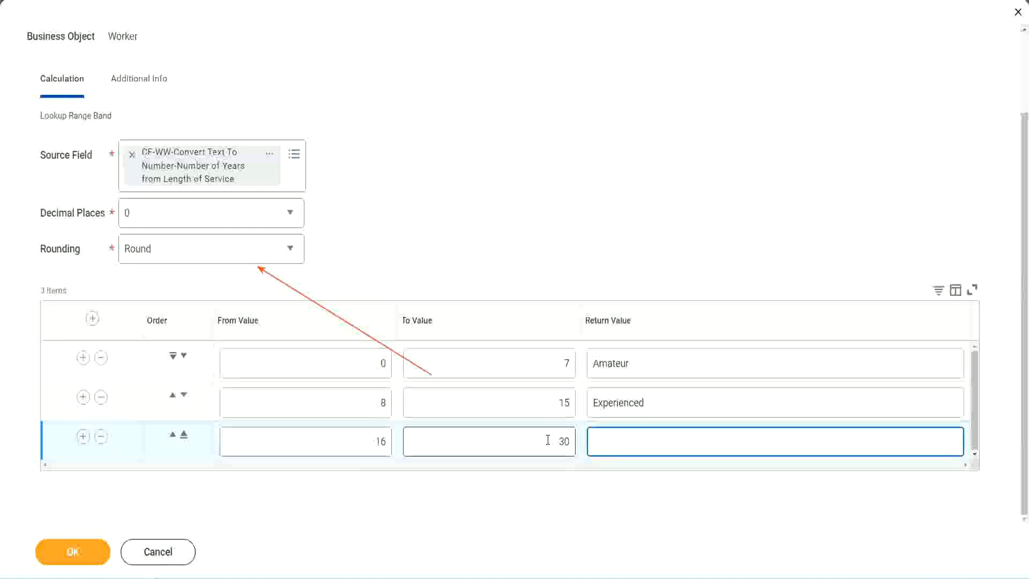
text(L)
text(Senior)
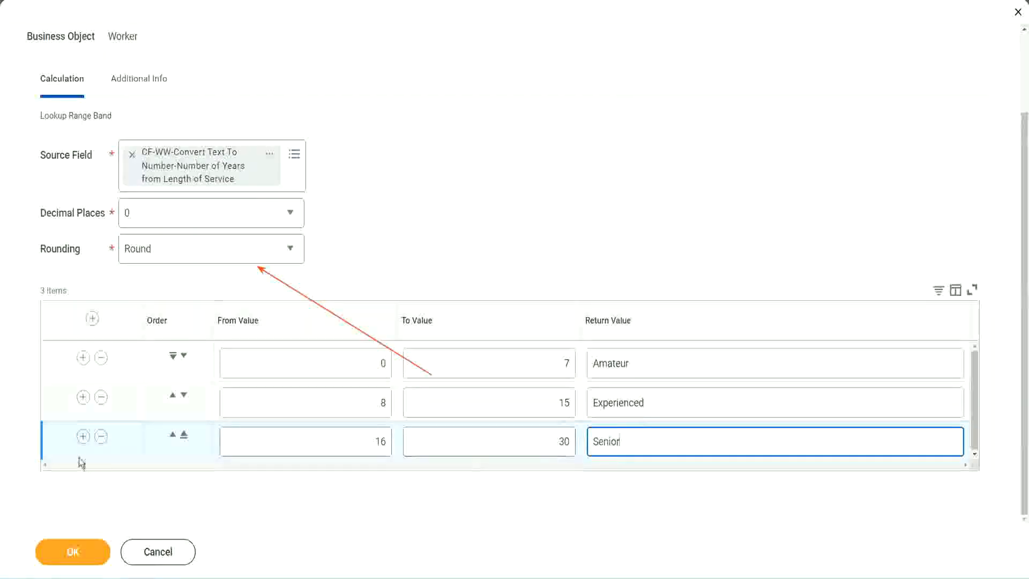
Add a fourth range row with To Value 1000 and Return Value "Legend".
click(83, 435)
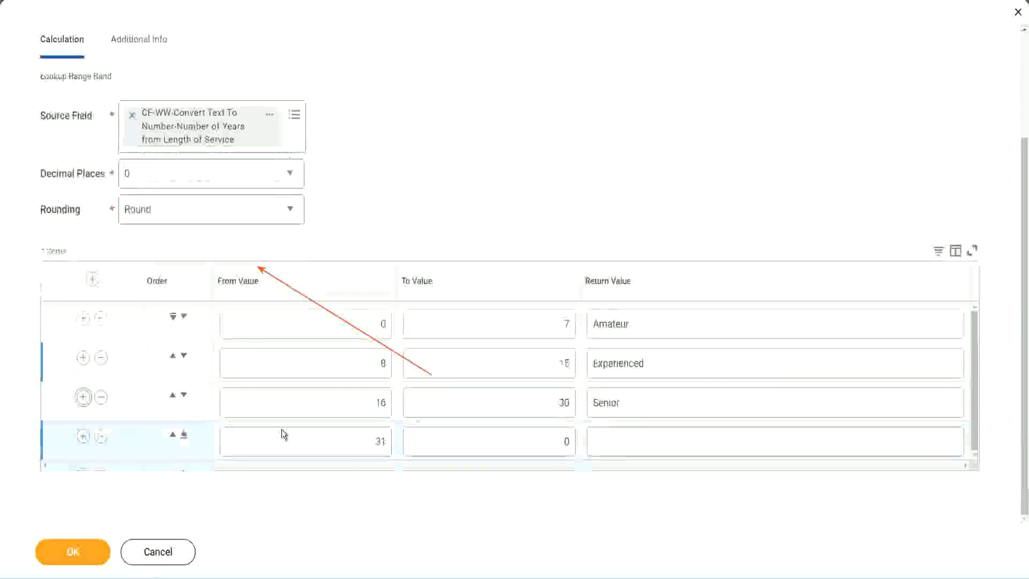
drag(340, 436, 393, 437)
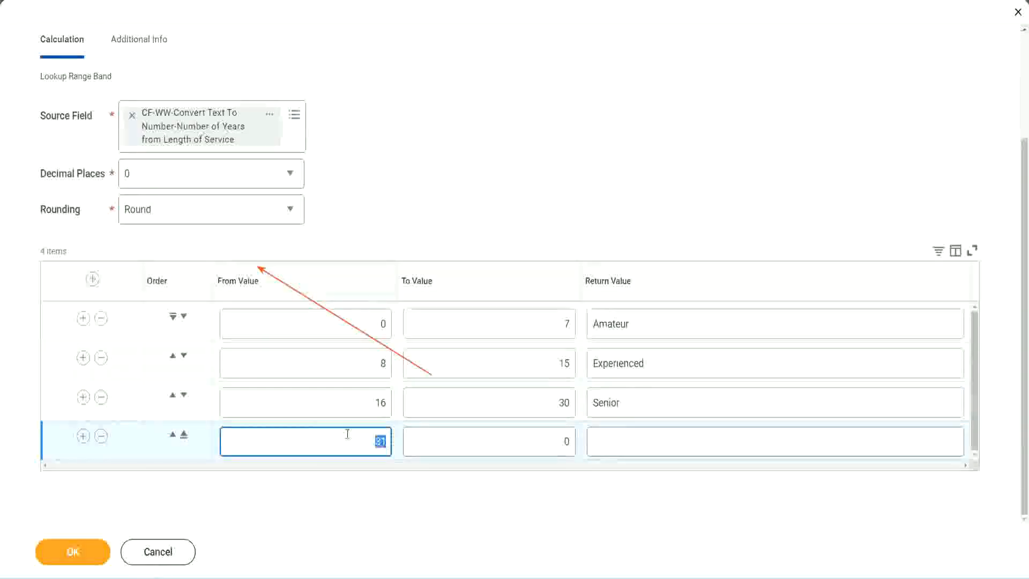
click(554, 441)
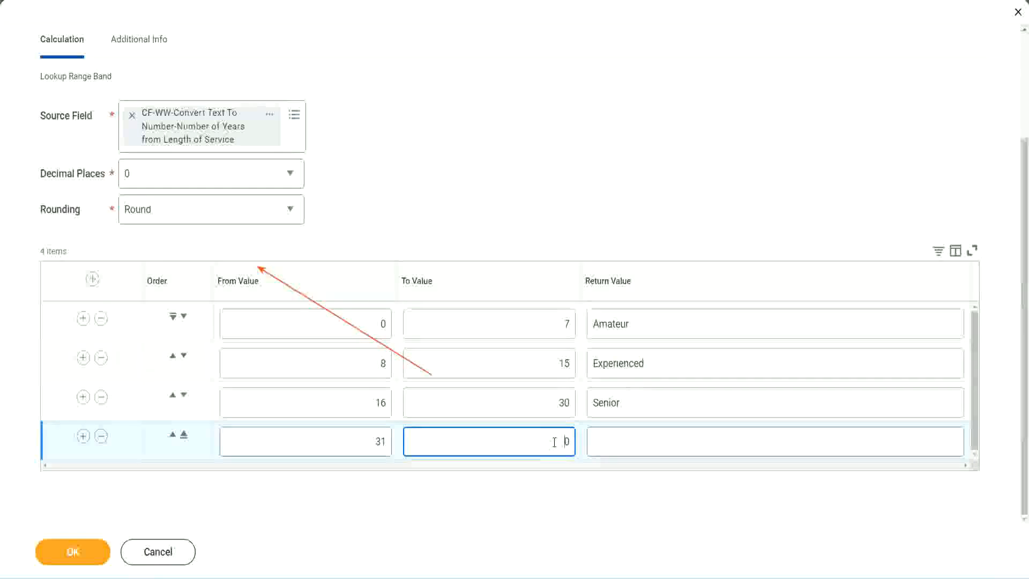
text(1000)
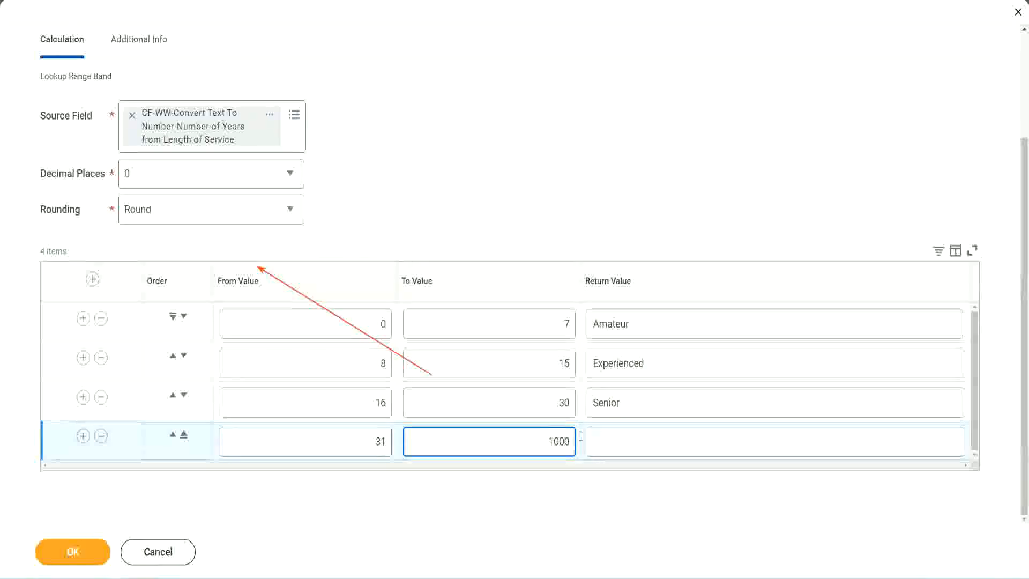
double_click(559, 442)
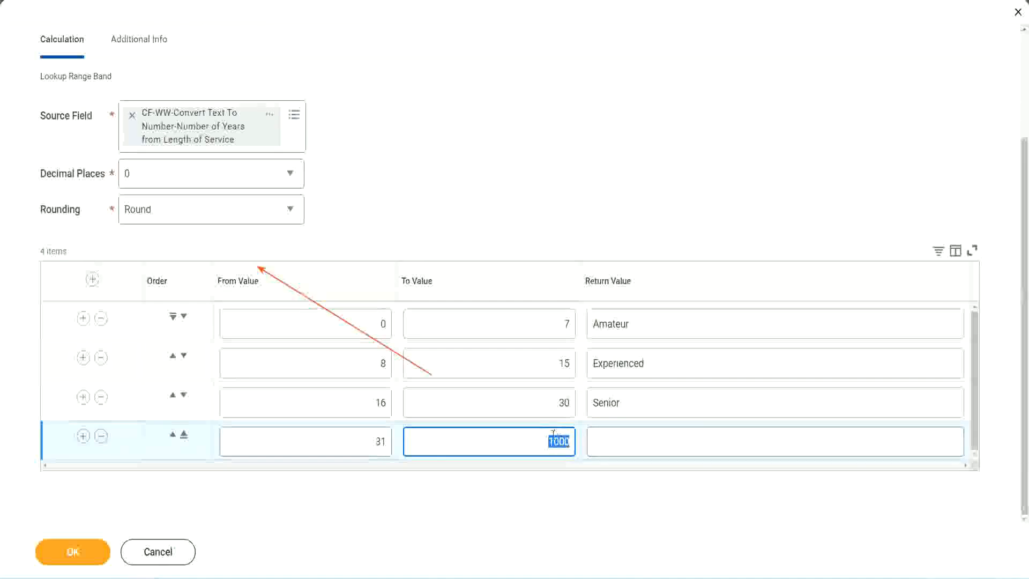
drag(540, 438, 577, 438)
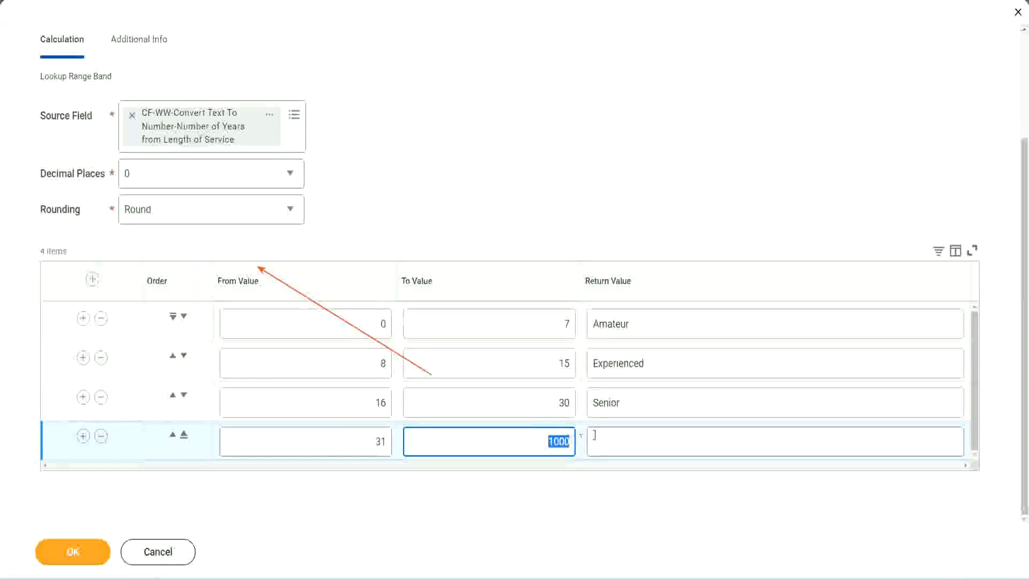
click(642, 441)
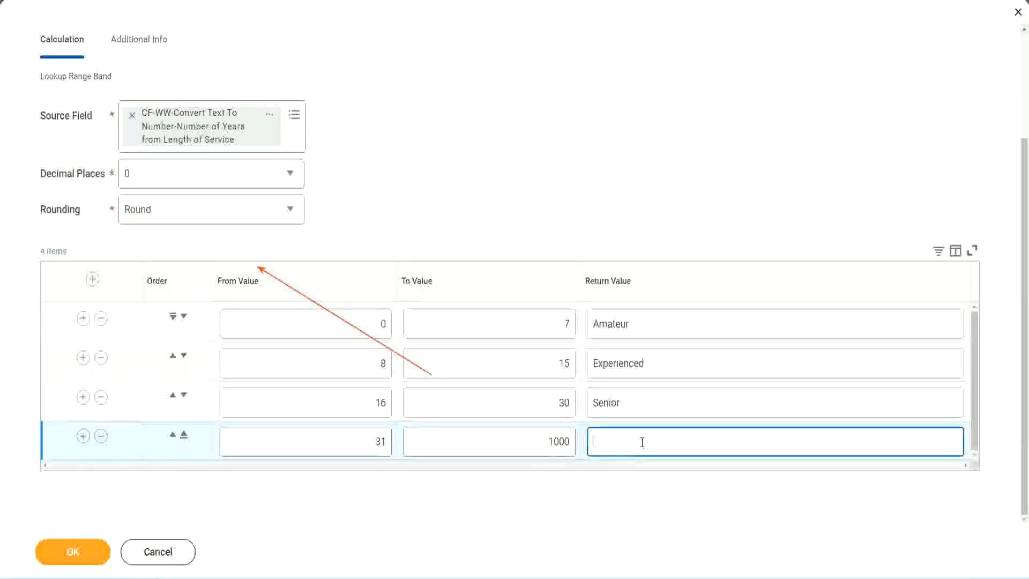
text(Legend)
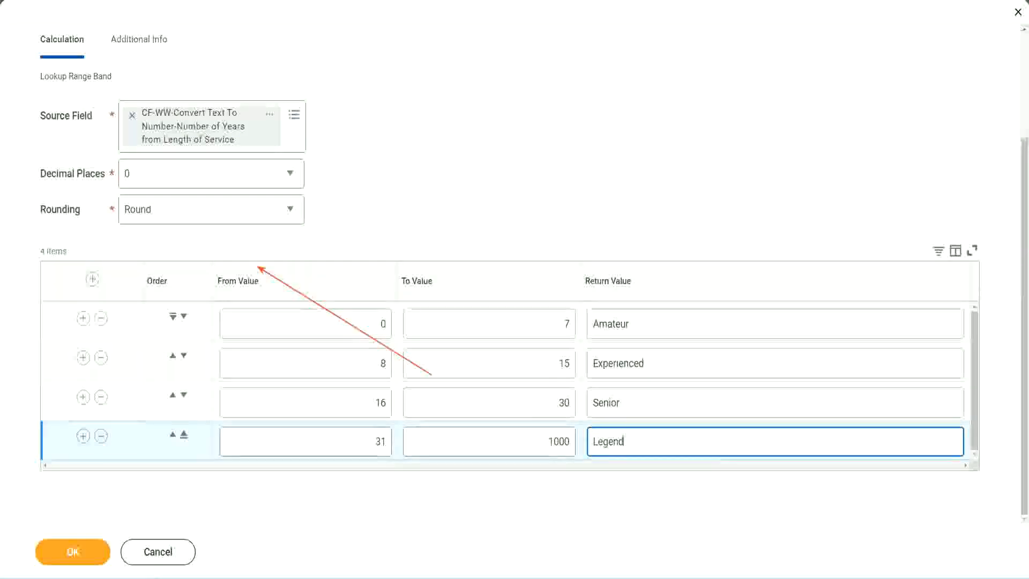
click(479, 177)
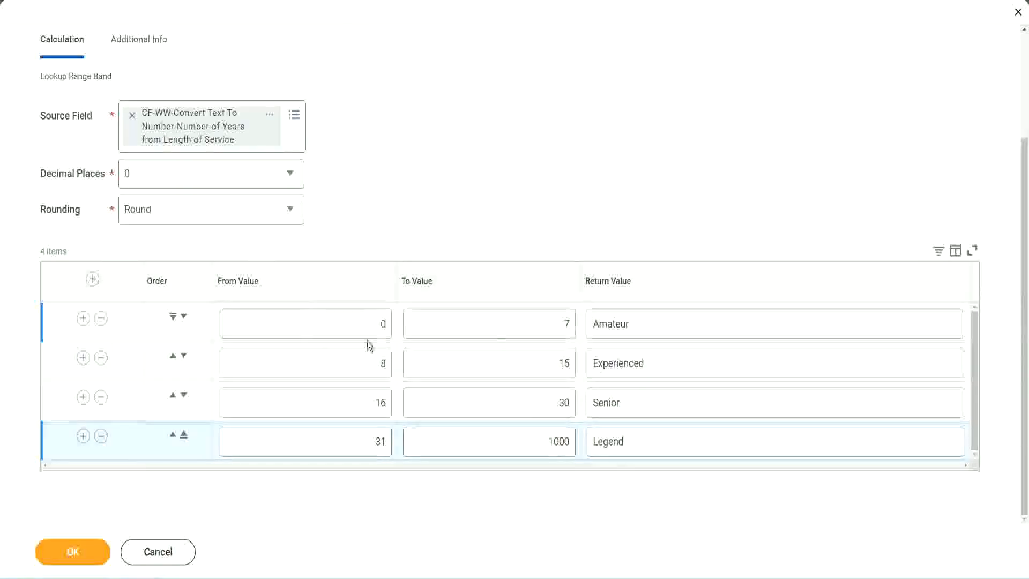
Review the Return Value entries of all four range rows against their From and To values.
double_click(668, 320)
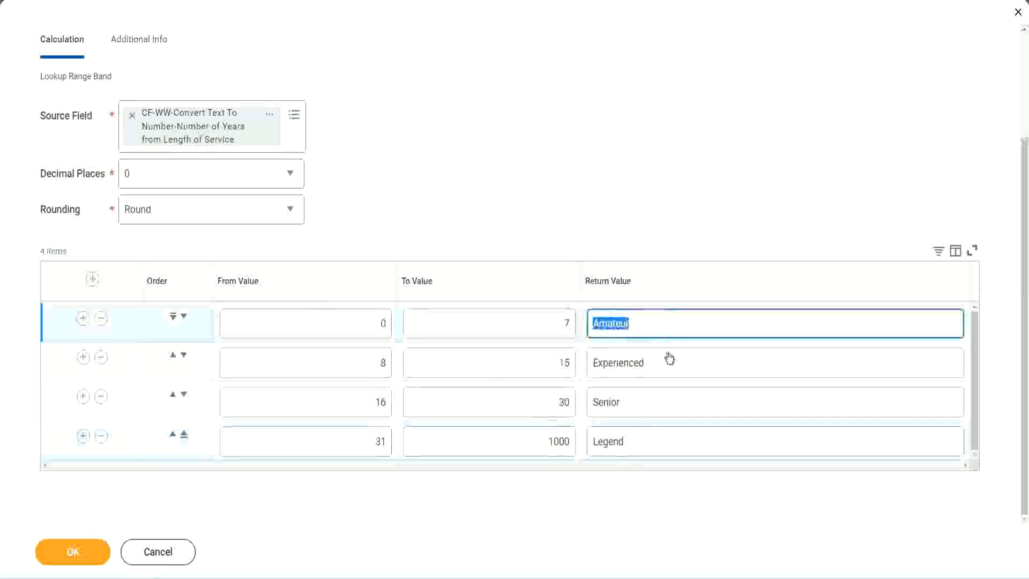
double_click(663, 367)
double_click(650, 407)
double_click(648, 442)
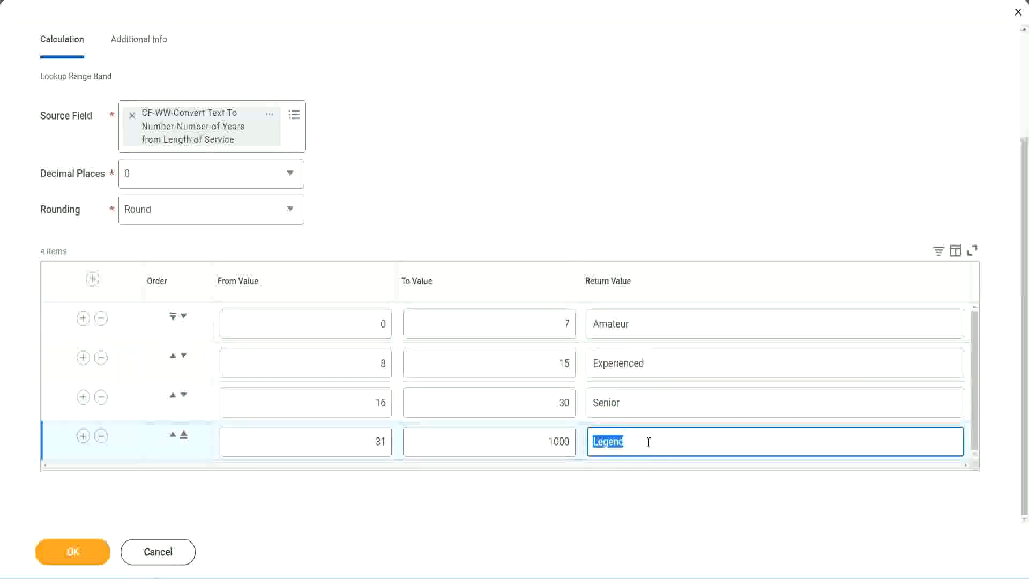
double_click(328, 329)
double_click(669, 328)
double_click(663, 365)
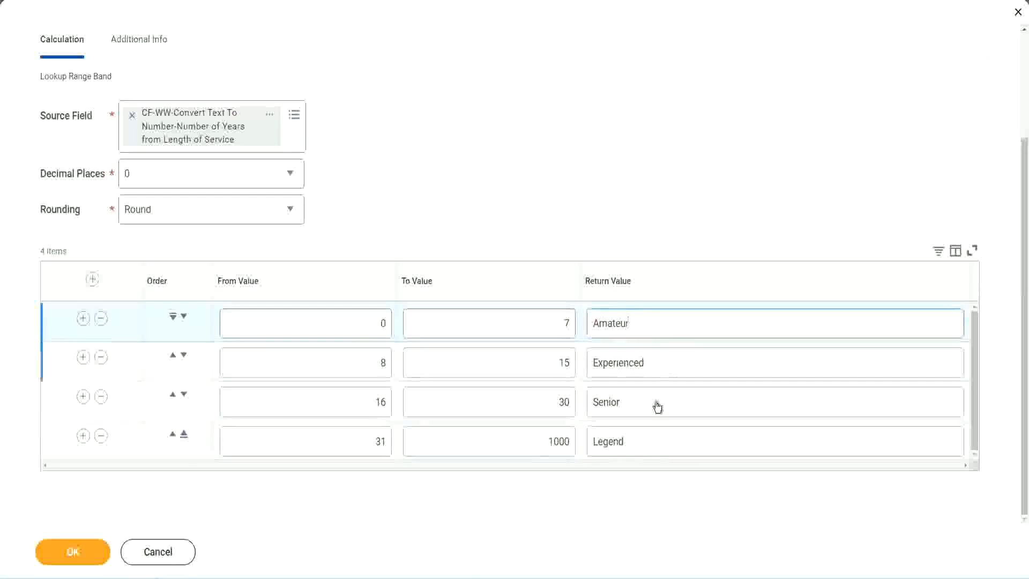
double_click(653, 404)
double_click(646, 437)
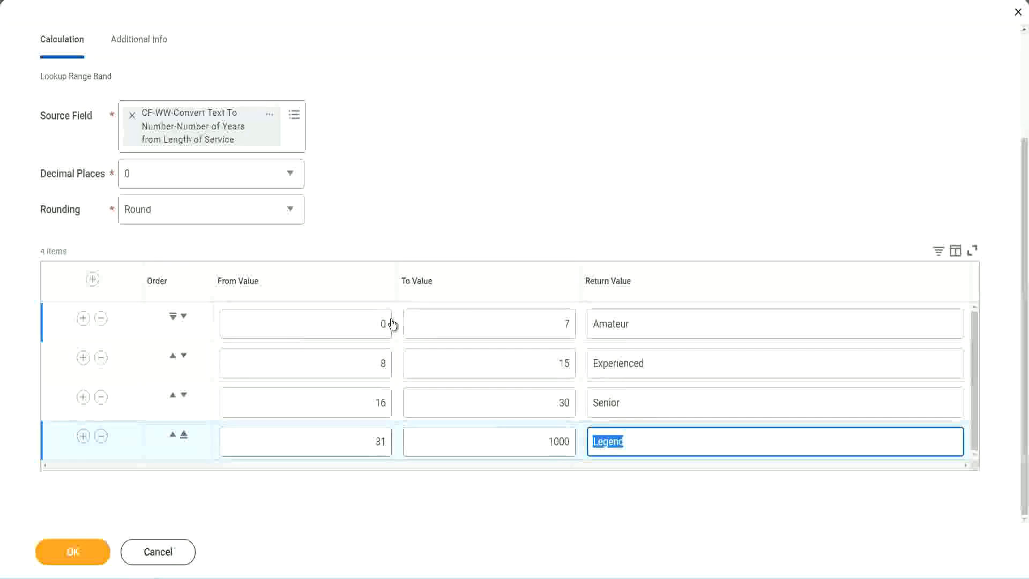
click(495, 258)
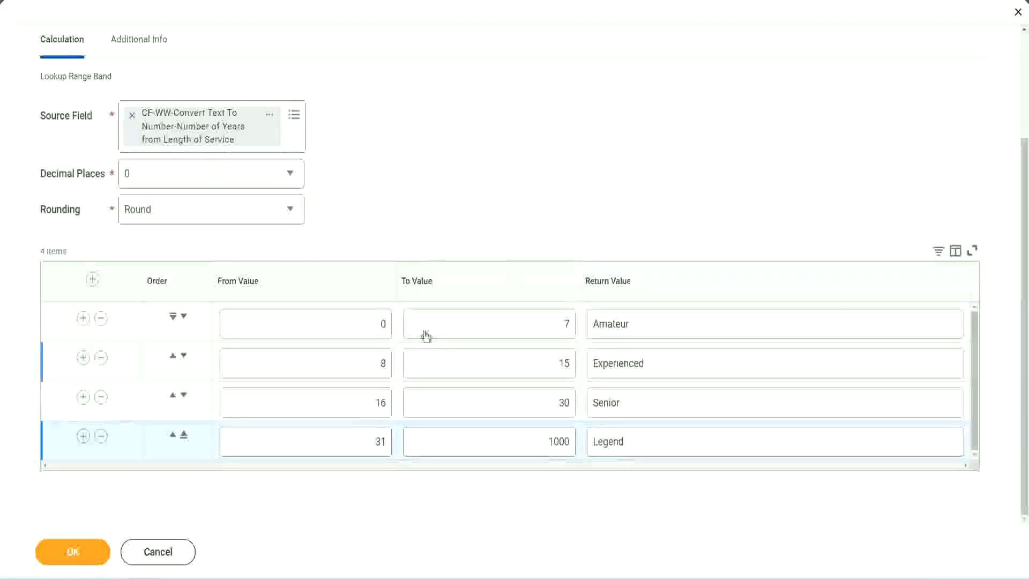
Save the Lookup Range Band calculated field and copy its name from the save confirmation.
click(72, 550)
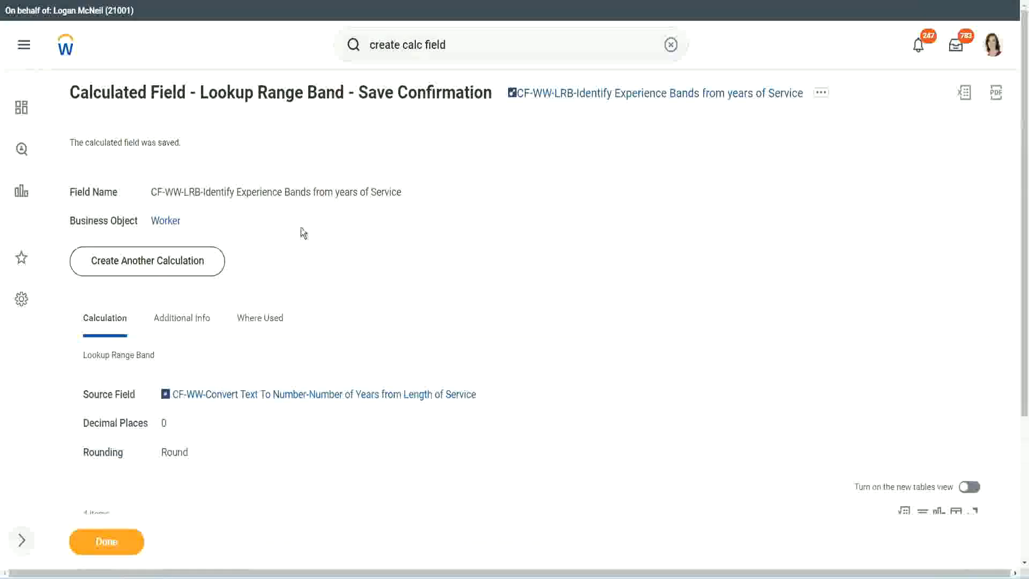
right_click(597, 98)
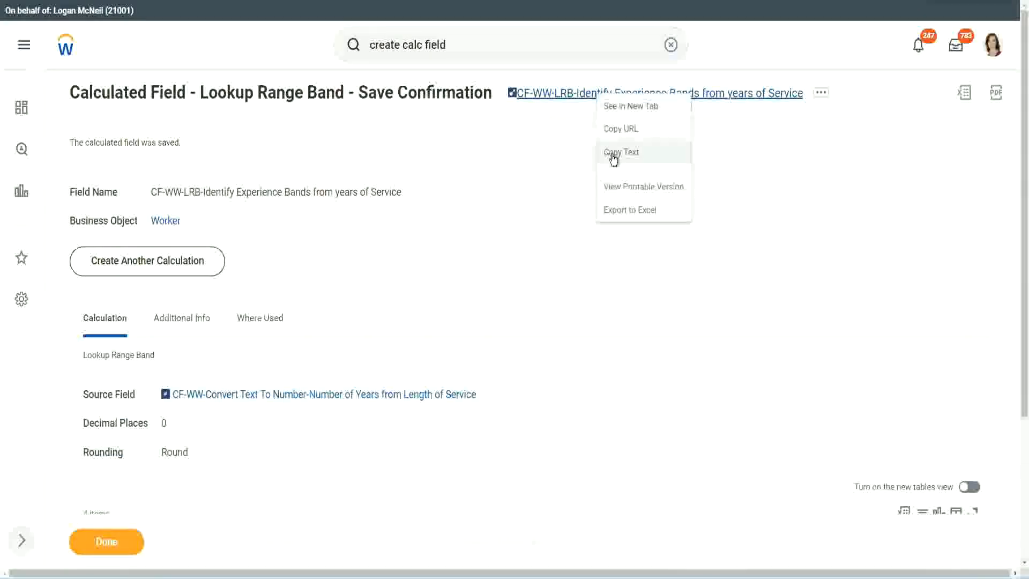
click(608, 159)
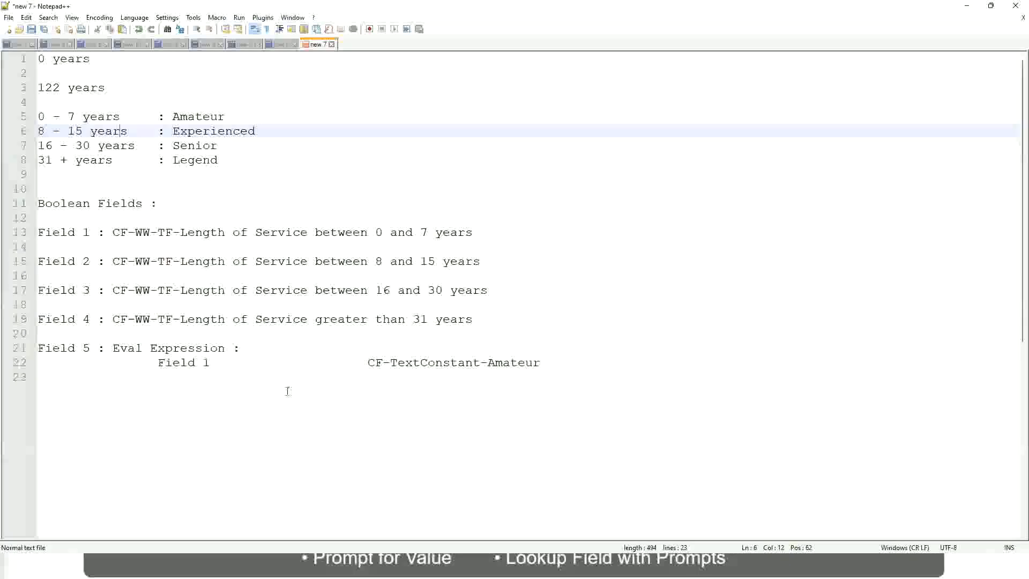
Add a line reading "10,000 USD" at the end of the notes, separated by blank lines from the Field 5 expression.
click(287, 391)
key(Return)
key(Return)
key(Return)
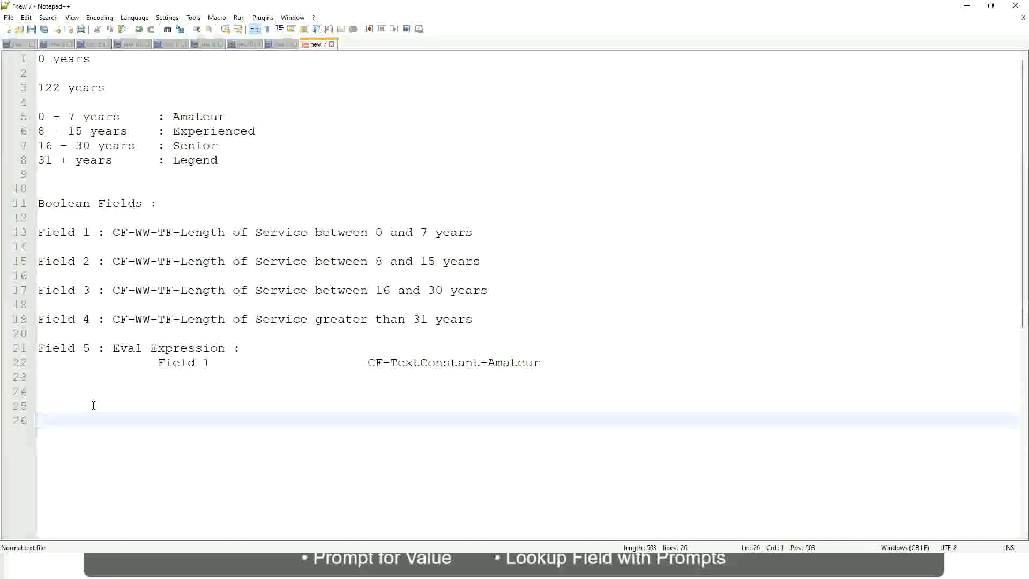
text(10,000 USD)
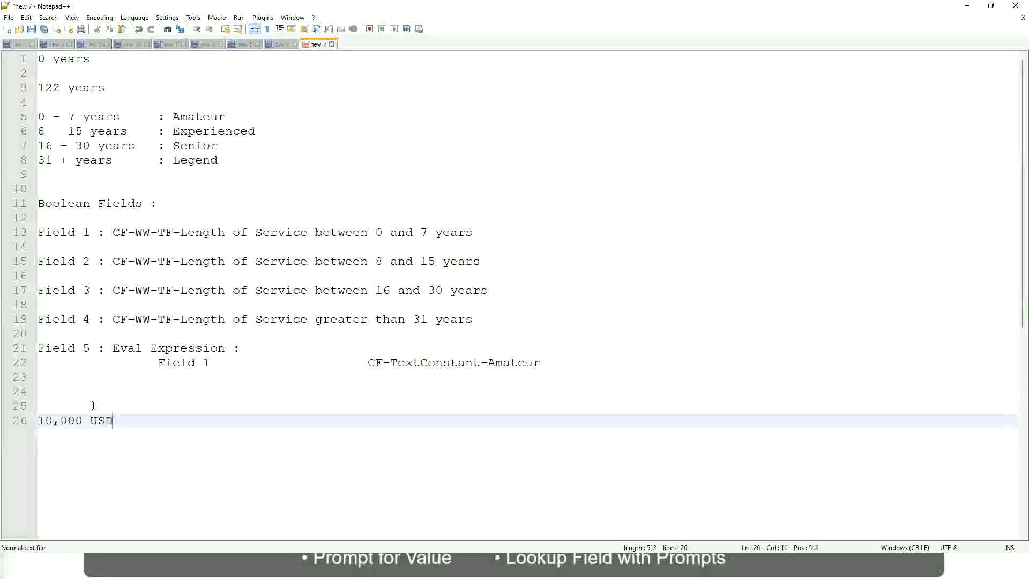
Add the upper amount "1,000,000 USD" on the same line, spaced well apart from "10,000 USD".
key(Tab)
key(Tab)
key(Tab)
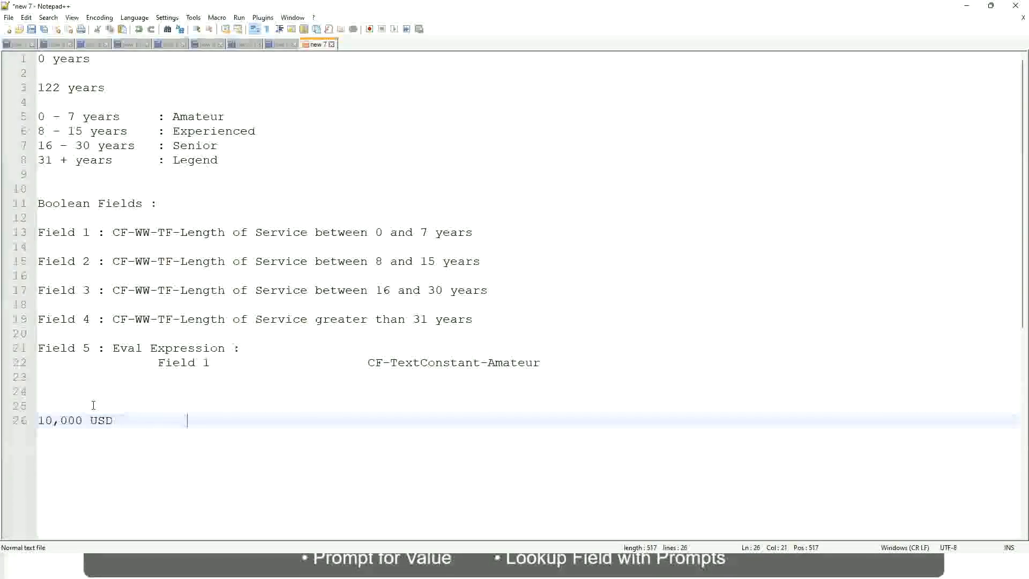
key(Tab)
key(Tab)
text(1,000)
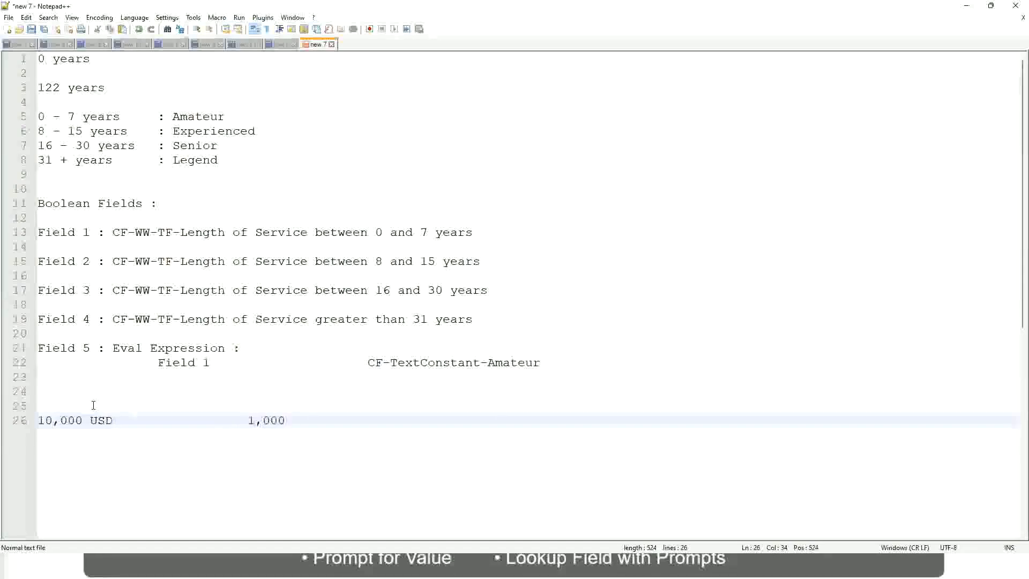
text(,000)
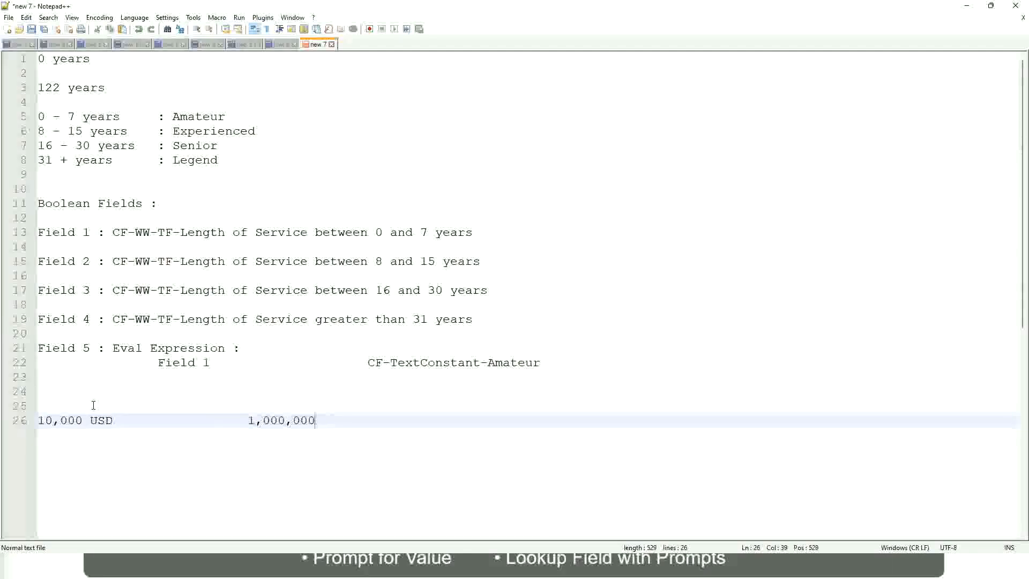
key(Left)
key(Left)
key(Left)
key(Left)
key(Left)
key(Left)
key(Left)
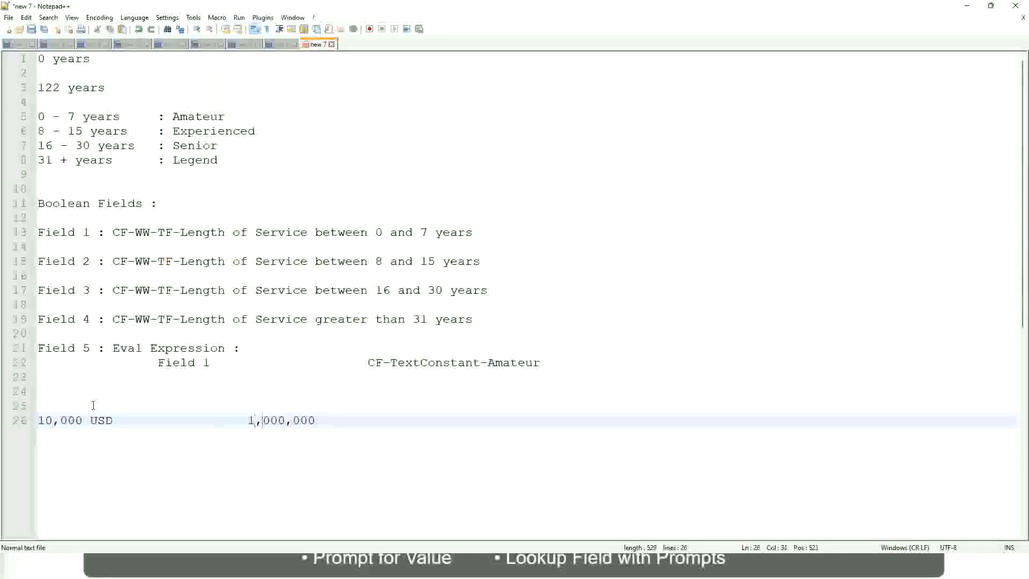
key(Right)
key(Right)
key(Right)
key(Right)
key(Right)
key(Right)
key(Right)
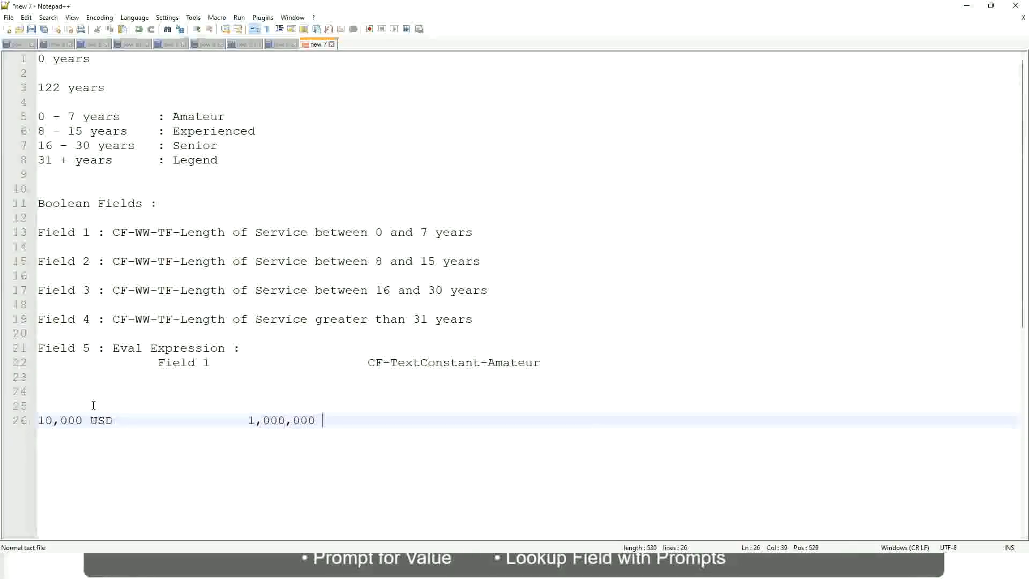
text(USD)
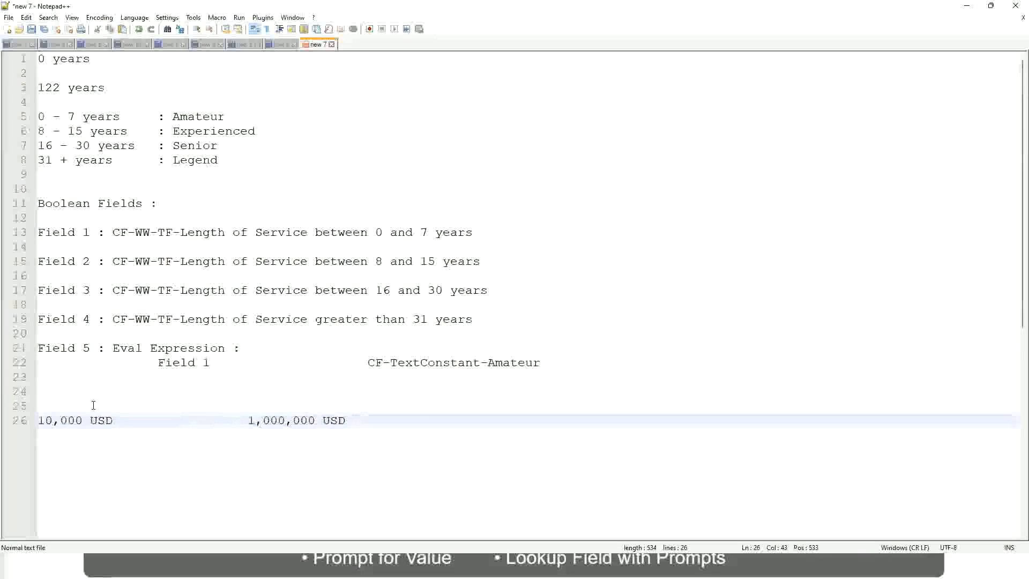
Add a band line "10 - 50,000 : Low" beneath the amounts, leaving one blank line between them.
key(Return)
key(Return)
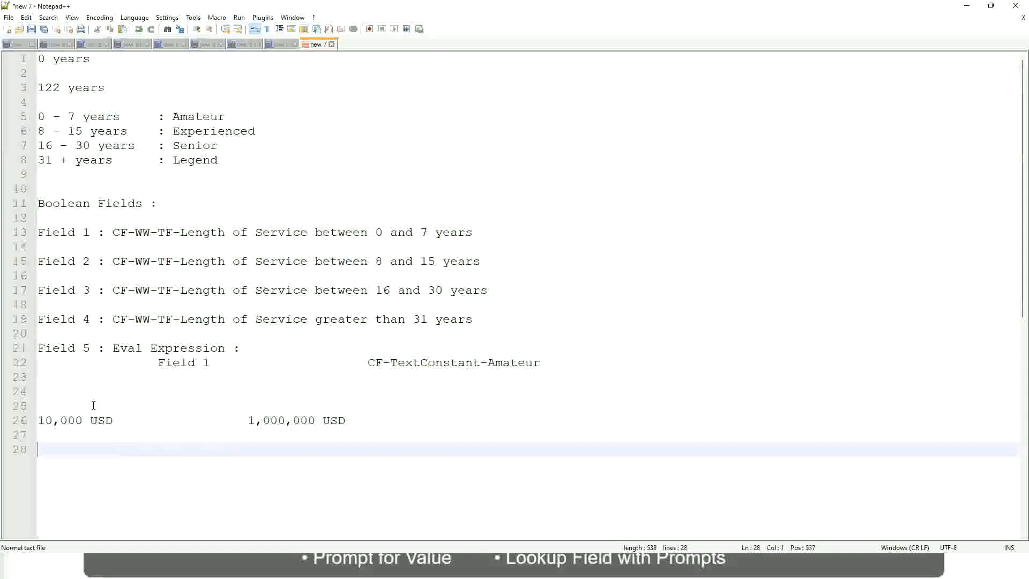
text(10 - 50,000)
key(Tab)
key(Tab)
key(Tab)
key(Tab)
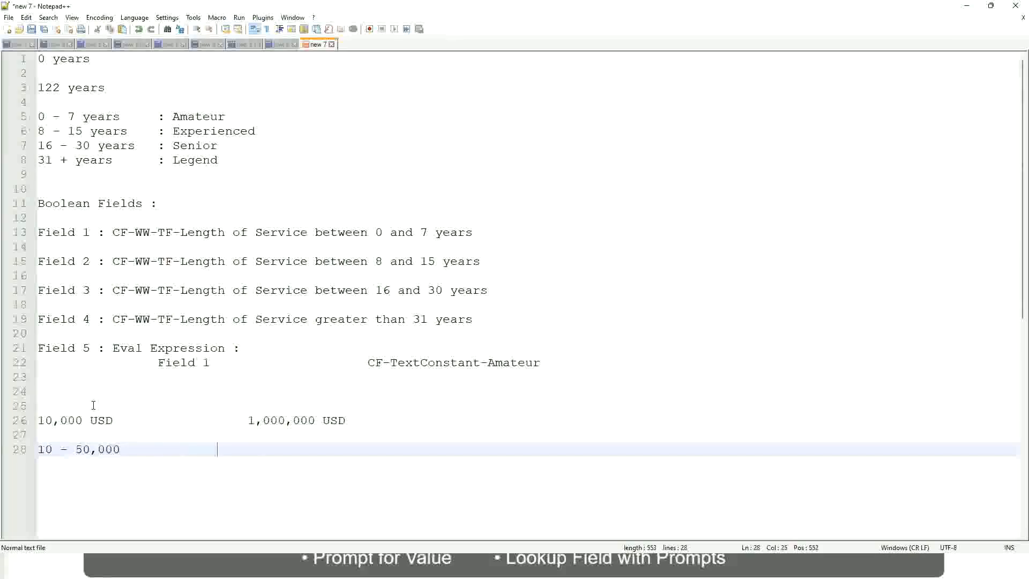
text(: Low)
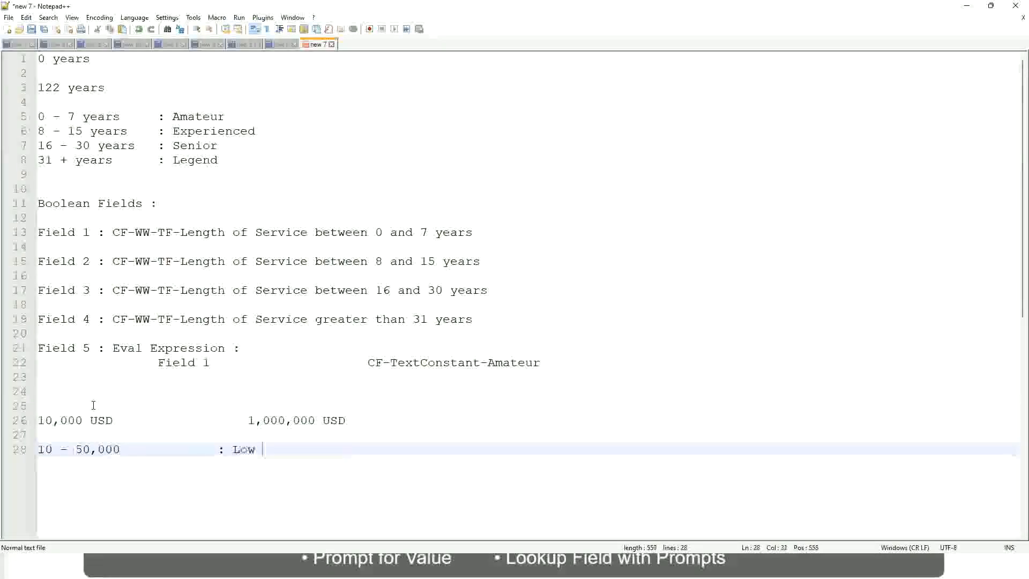
Add the band line "50,001 - 150,000 : Medium" directly under the Low band, with its label aligned.
key(Return)
key(Return)
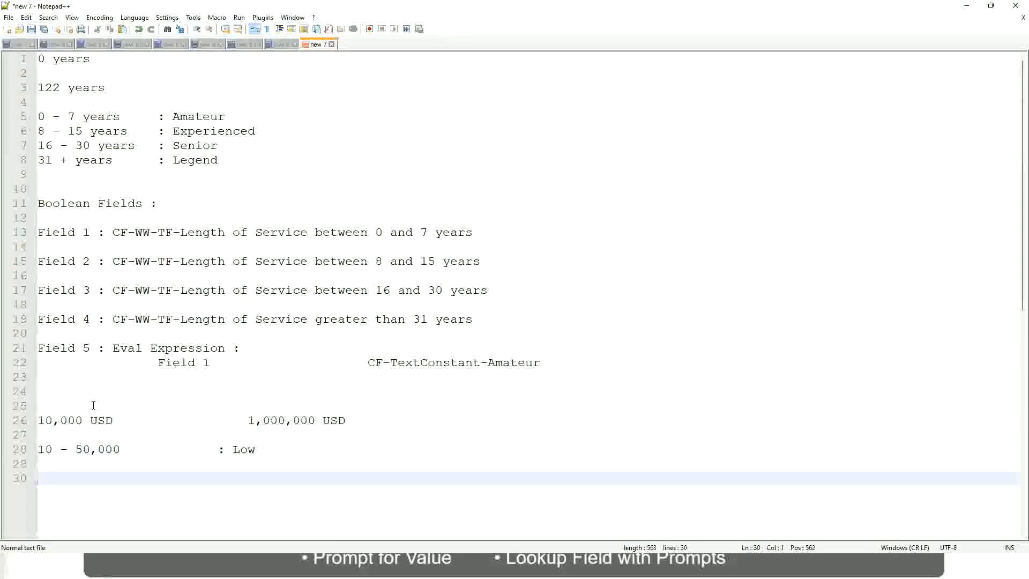
key(Up)
text(5)
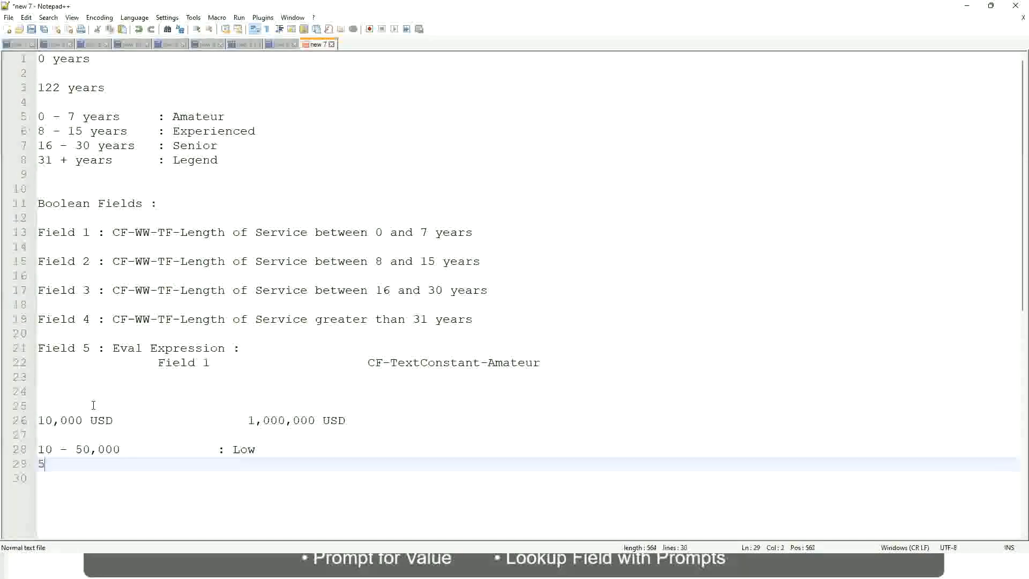
text(0,001 )
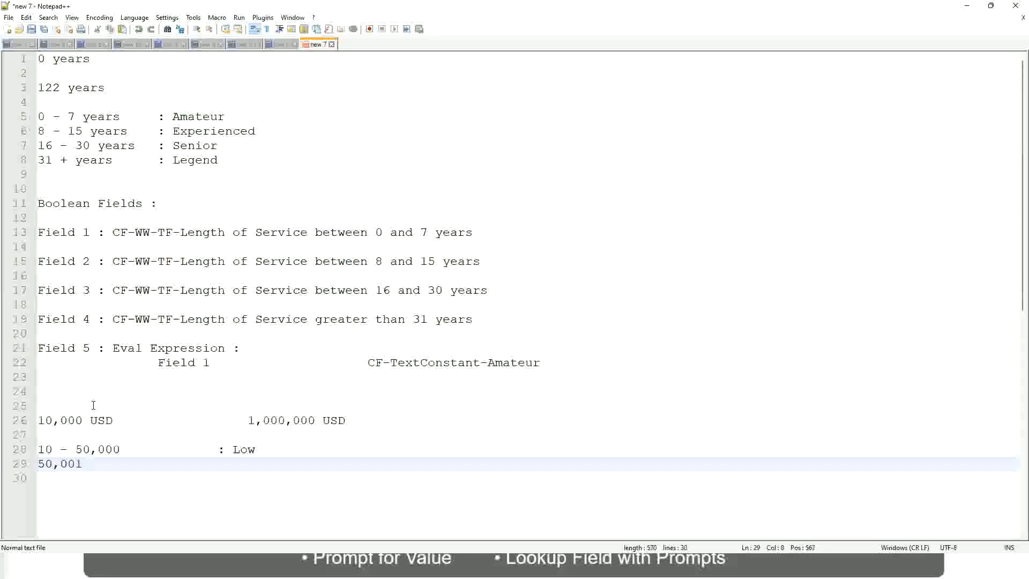
text(- 150,000)
key(Tab)
key(Tab)
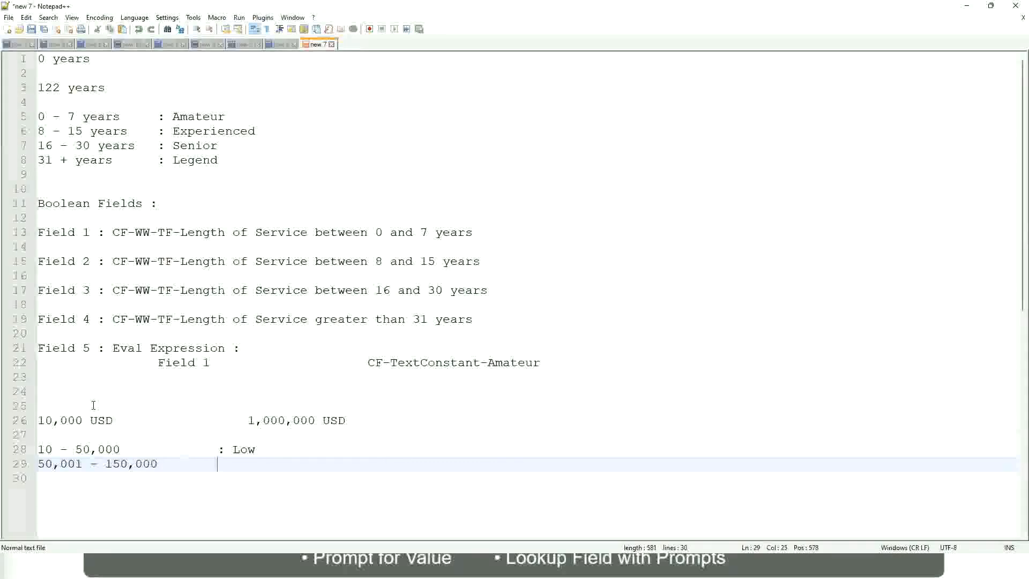
text(: Medium)
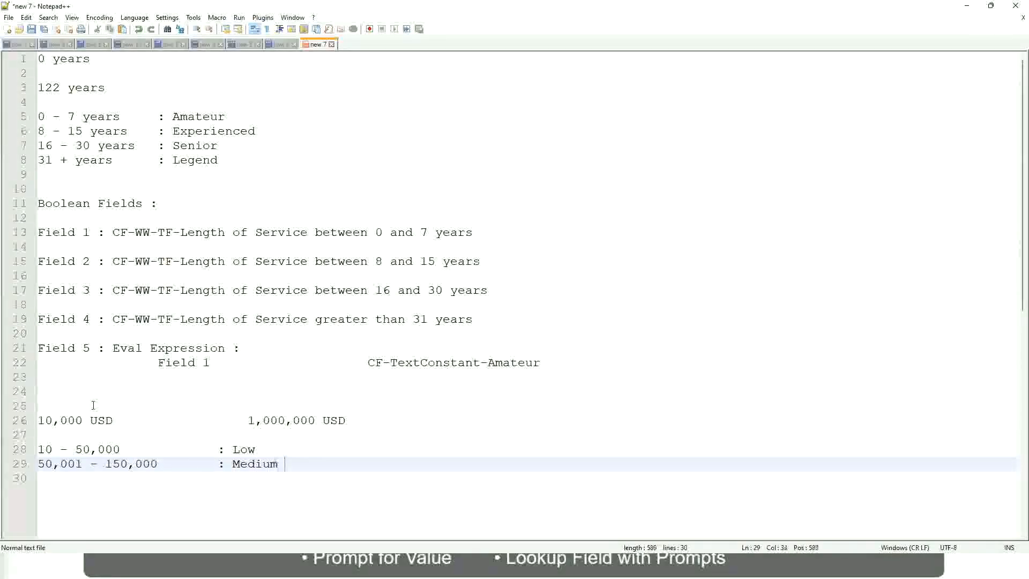
Add the band line "> 150,000 : High" directly under the Medium band, with its label aligned.
key(Return)
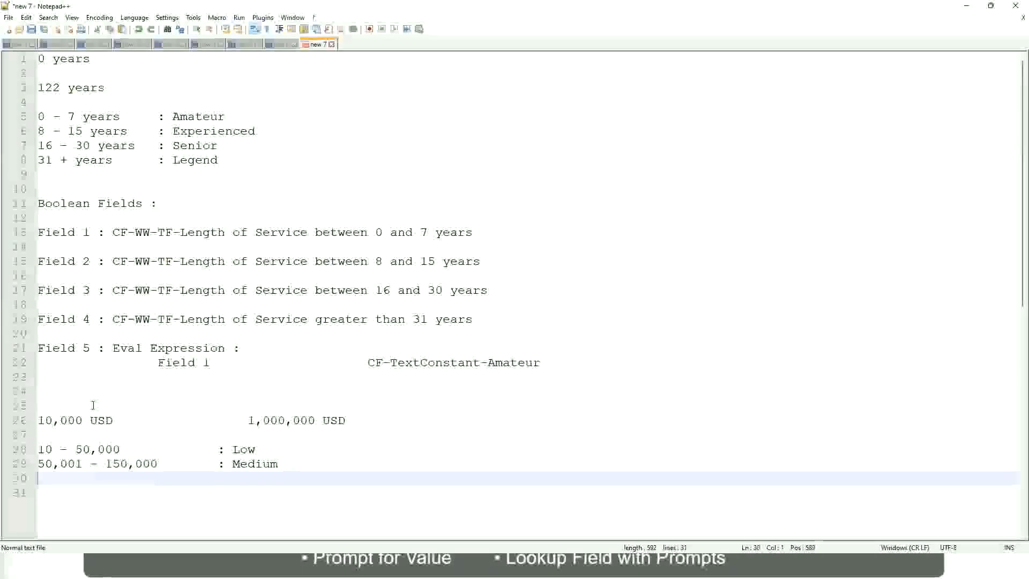
text(> 1)
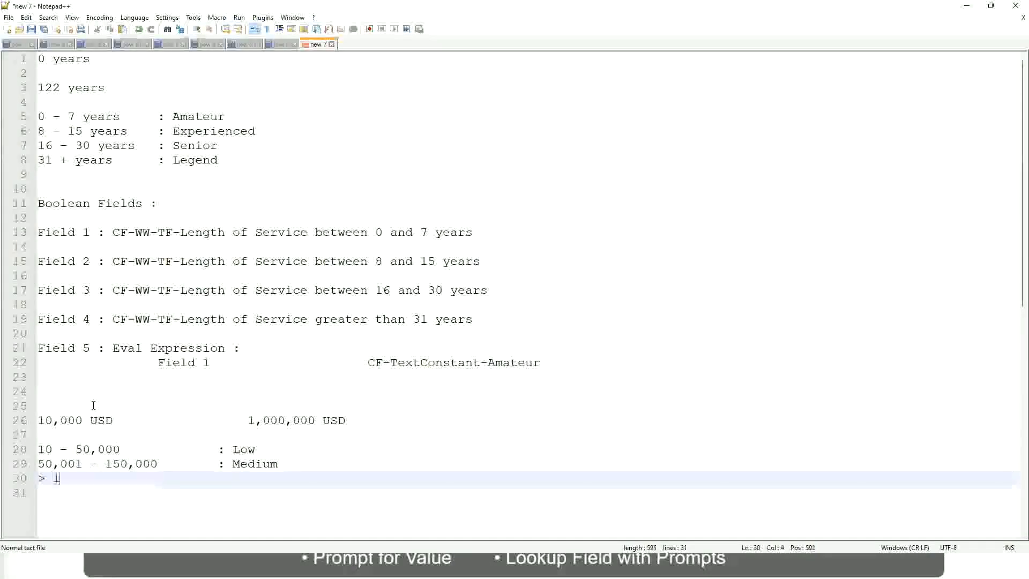
text(50)
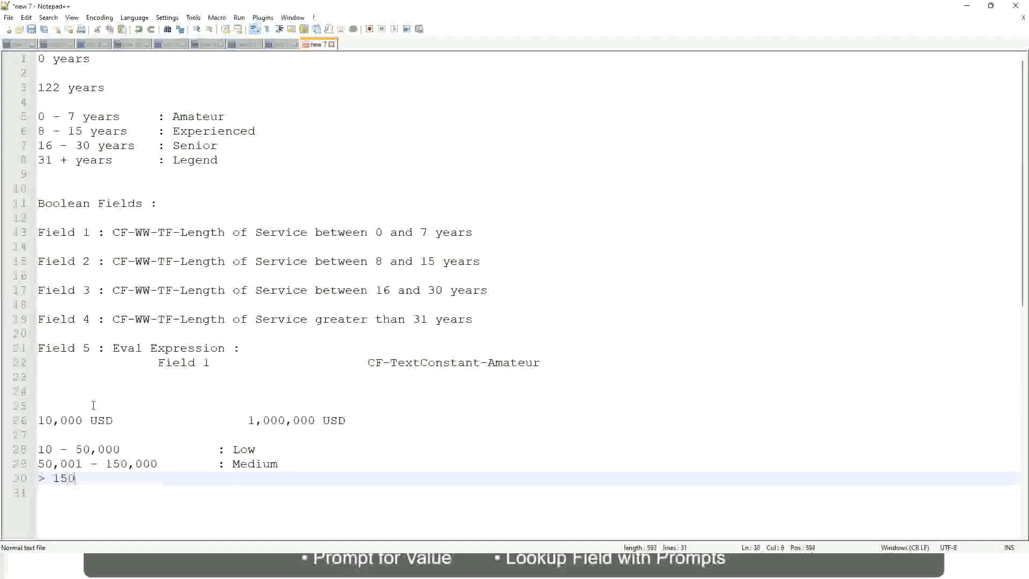
text(,000				)
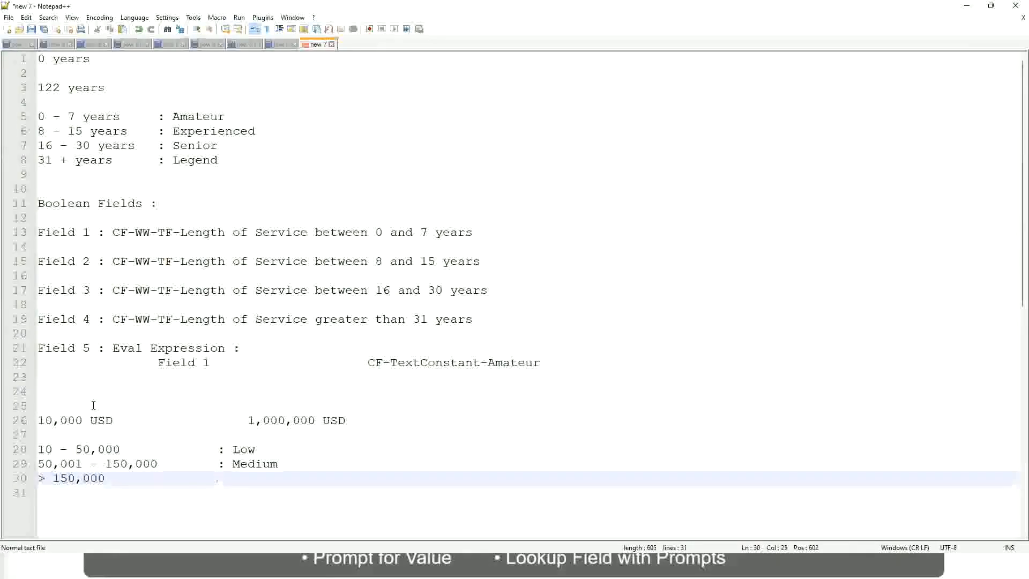
text(: High)
Review the lower and upper USD amounts against the Low, Medium and High band lines.
click(33, 420)
click(32, 420)
click(43, 420)
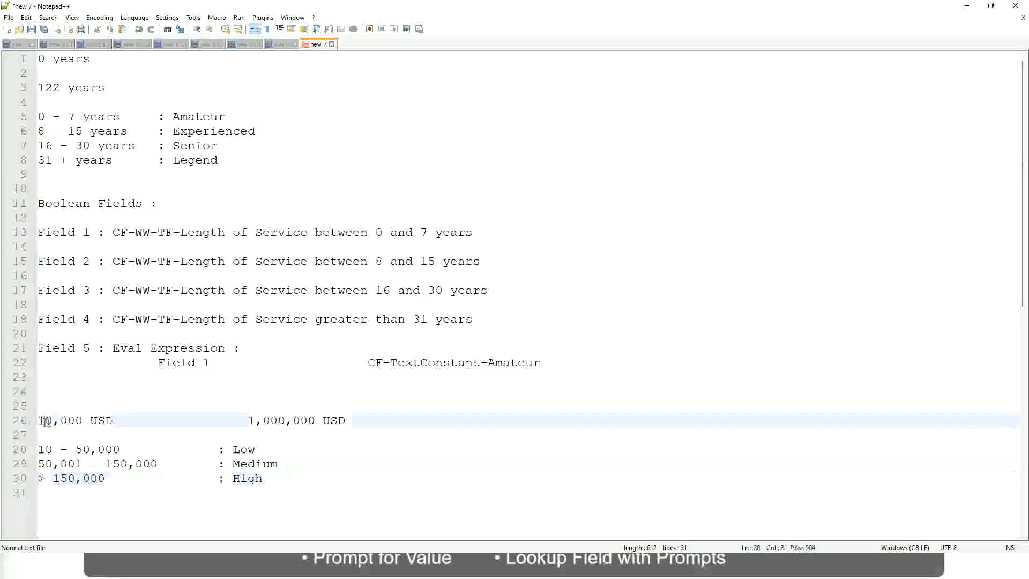
double_click(307, 420)
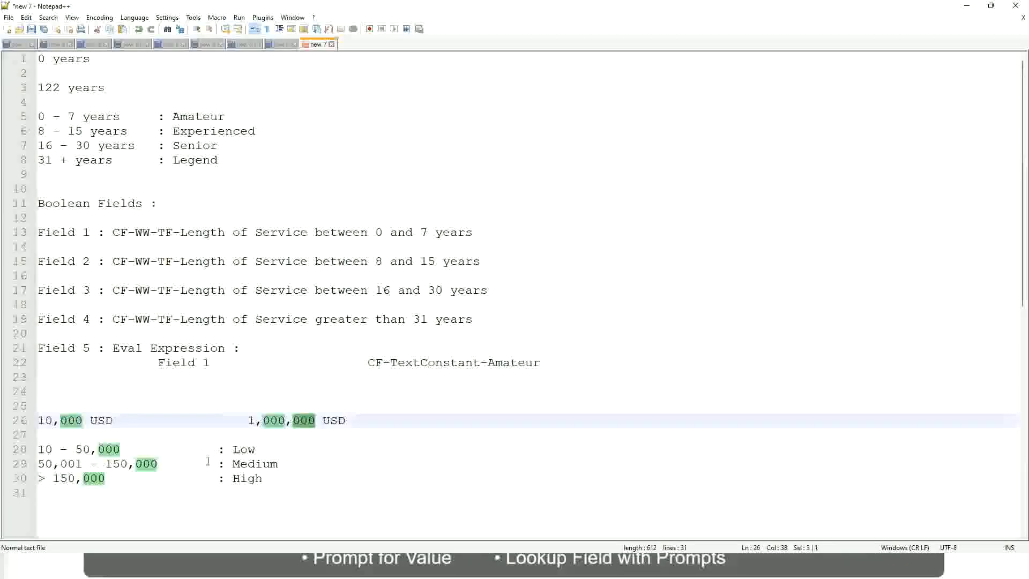
click(188, 463)
click(33, 420)
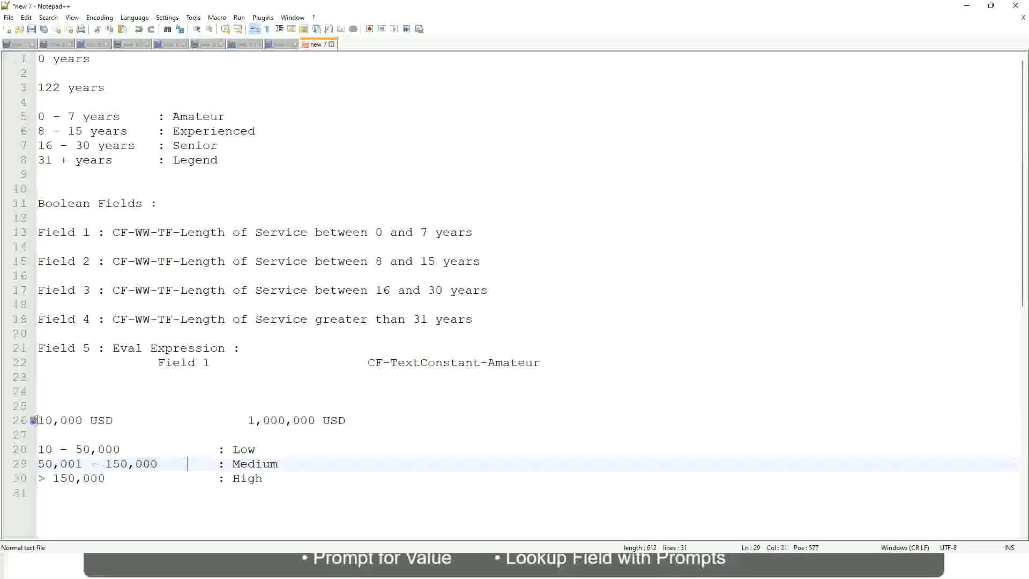
click(318, 421)
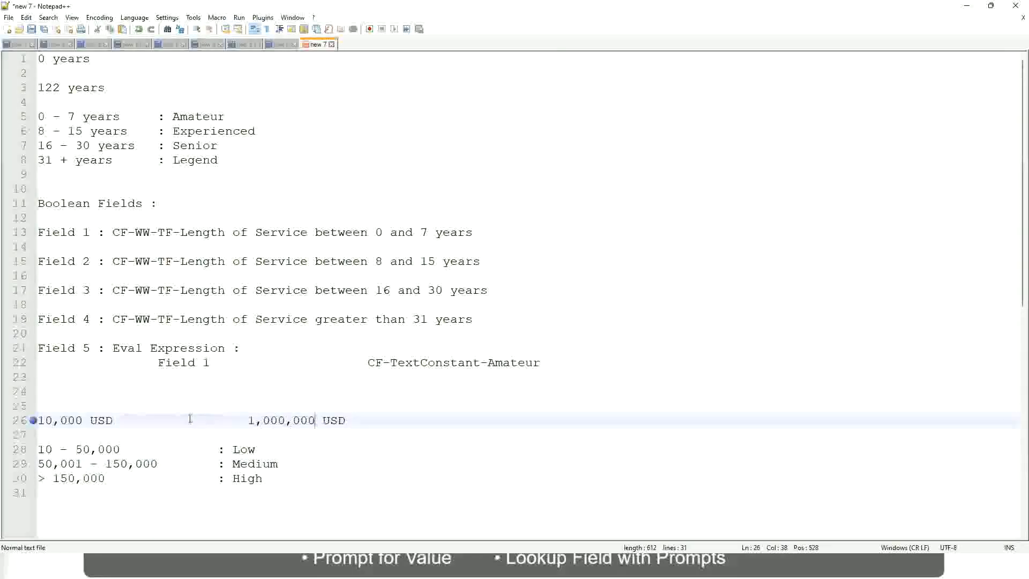
click(254, 451)
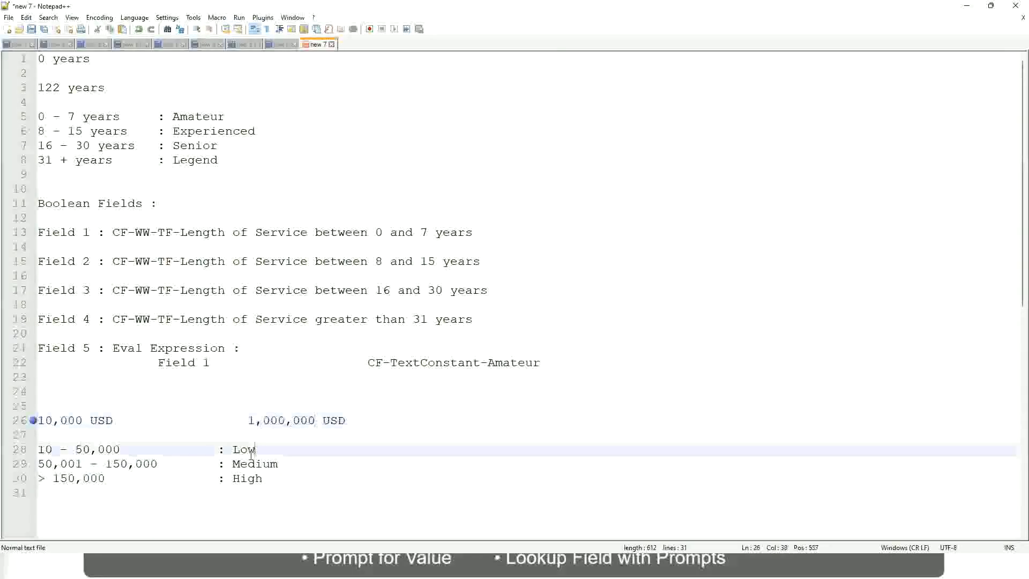
click(248, 468)
click(247, 483)
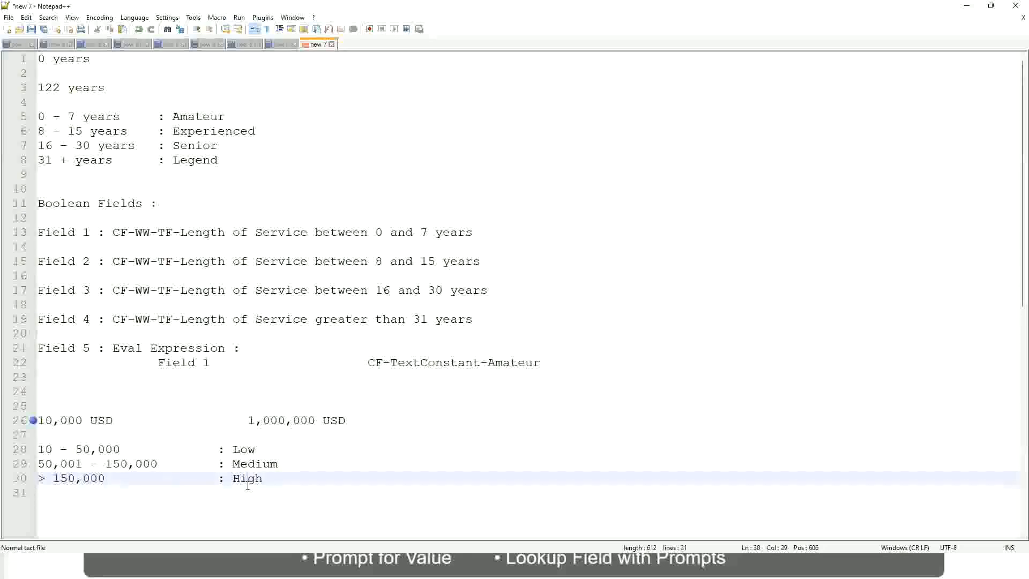
click(134, 437)
click(252, 491)
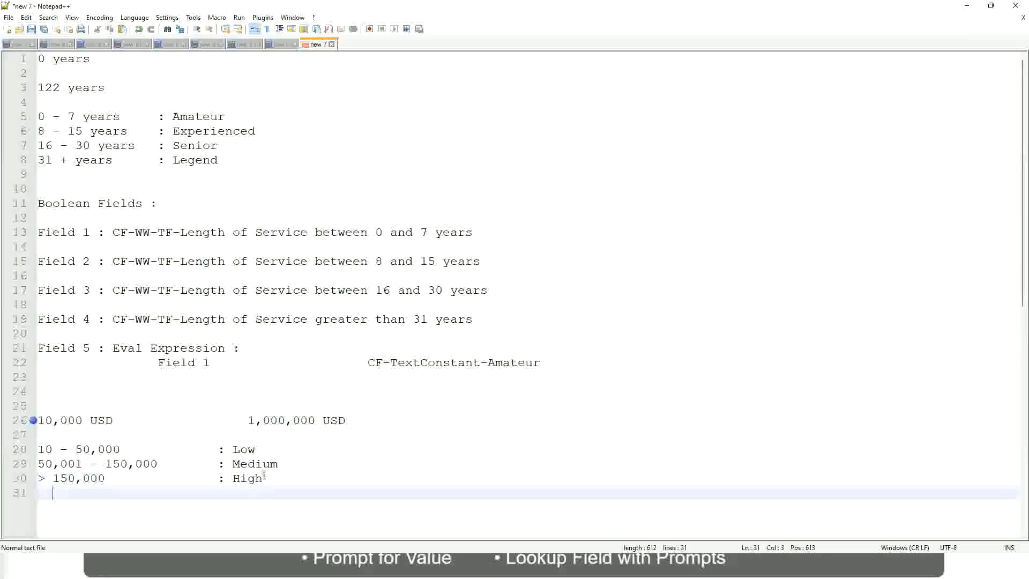
click(265, 473)
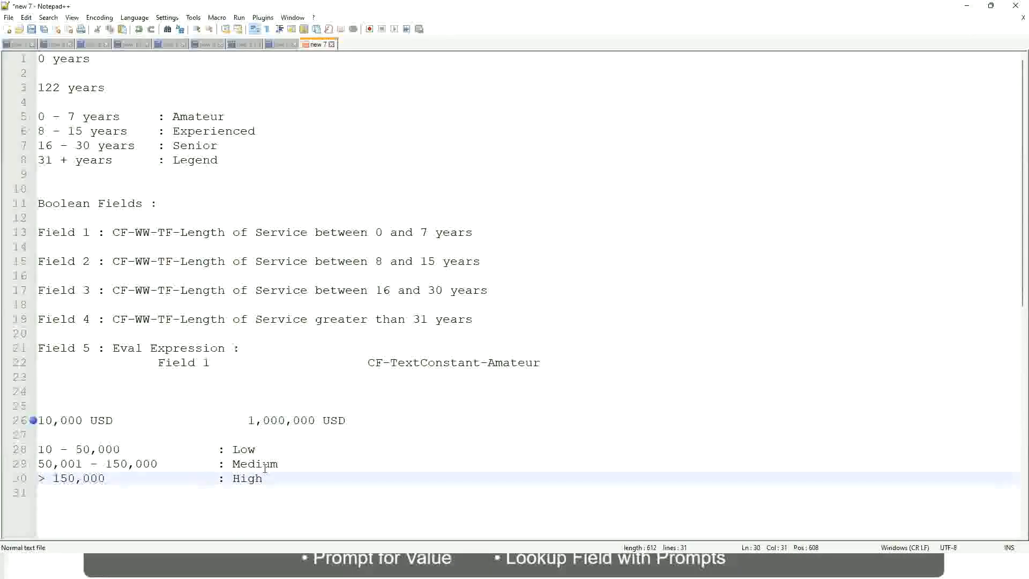